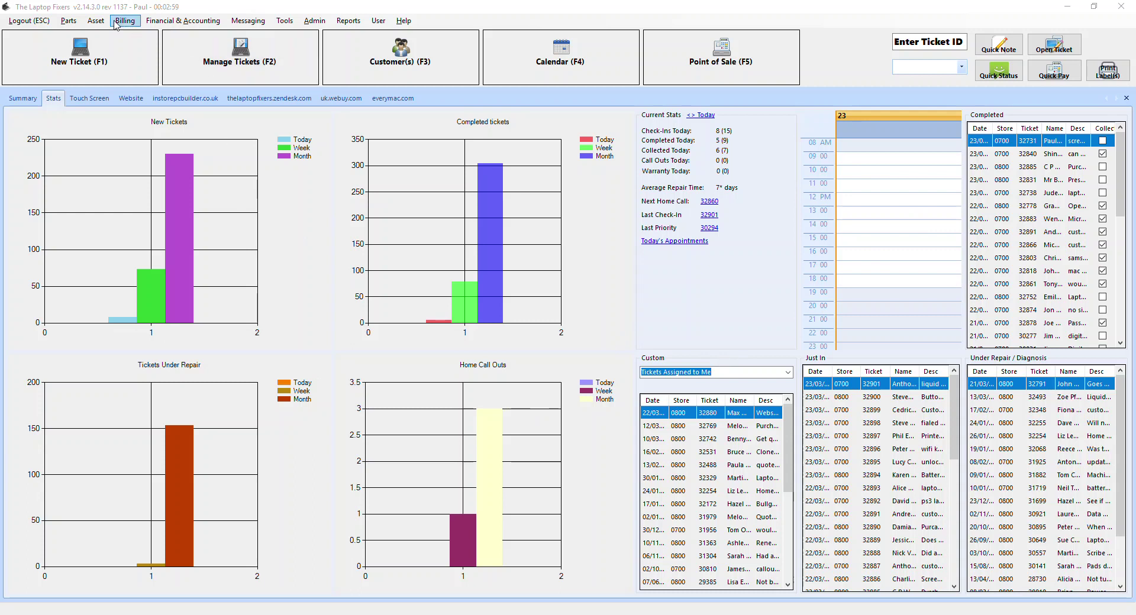
# Step: Open the parts list for customer tickets and the ticket holding the 17.3" Replacement LCD screen assembly
pyautogui.click(69, 22)
pyautogui.click(69, 24)
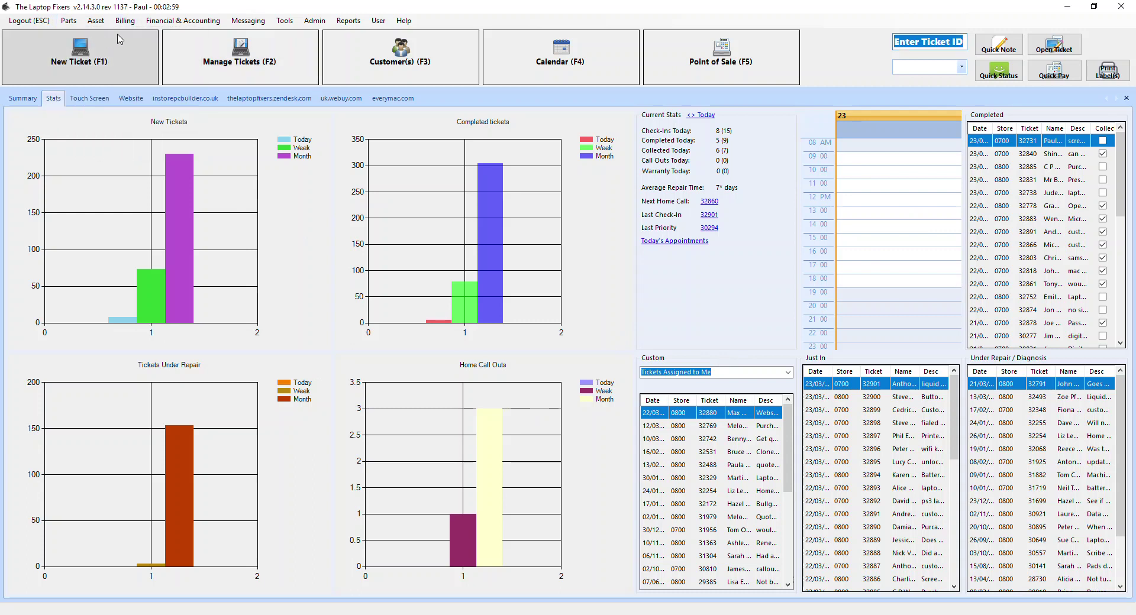
pyautogui.click(65, 25)
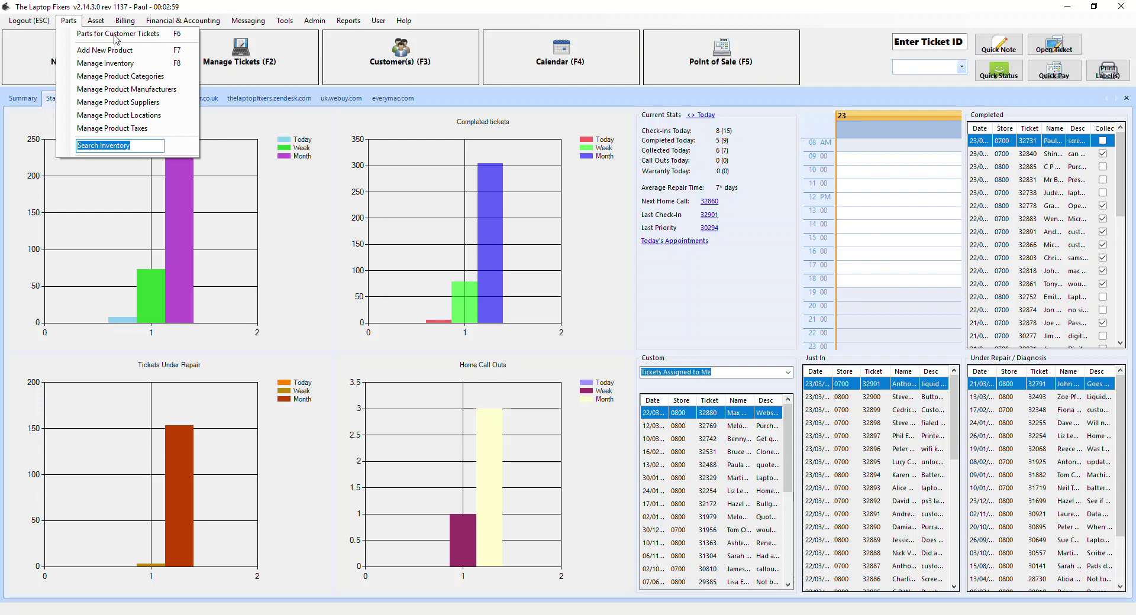
pyautogui.click(116, 37)
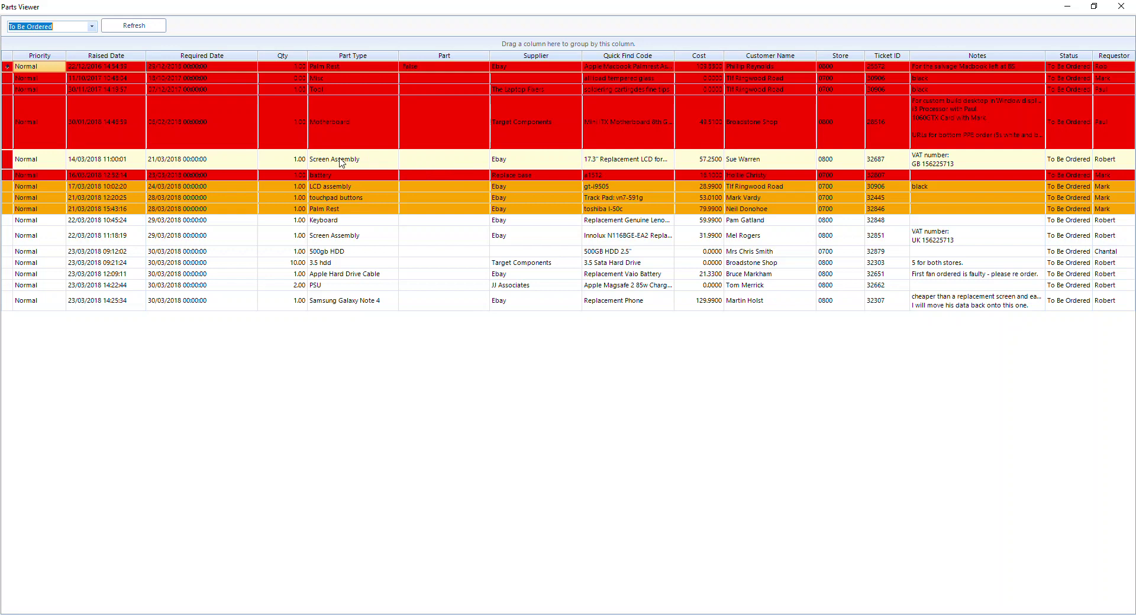
pyautogui.doubleClick(634, 161)
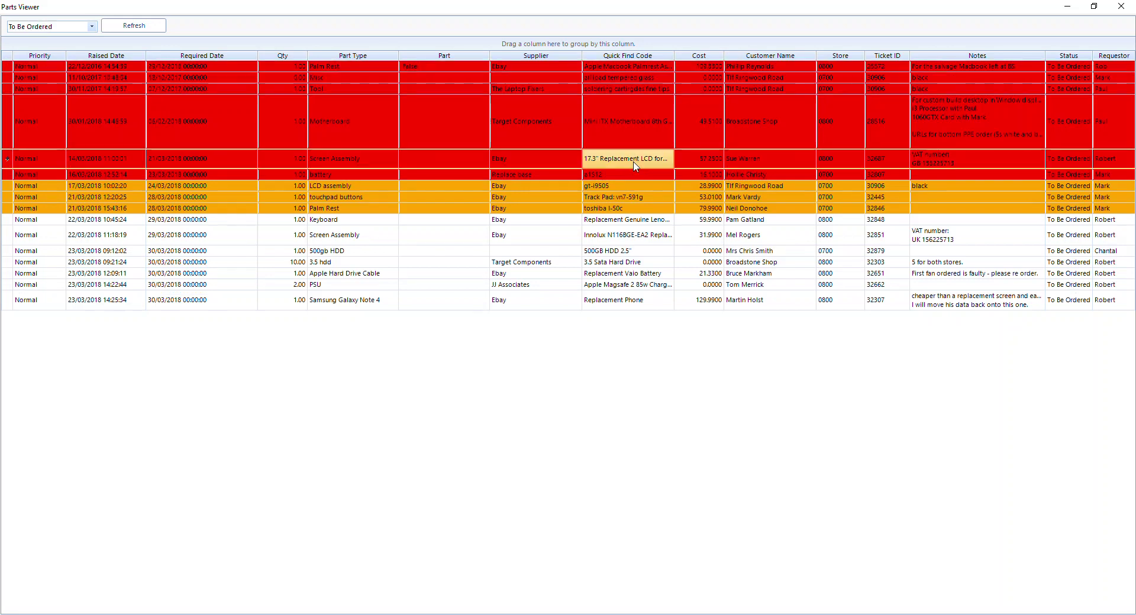
pyautogui.doubleClick(635, 166)
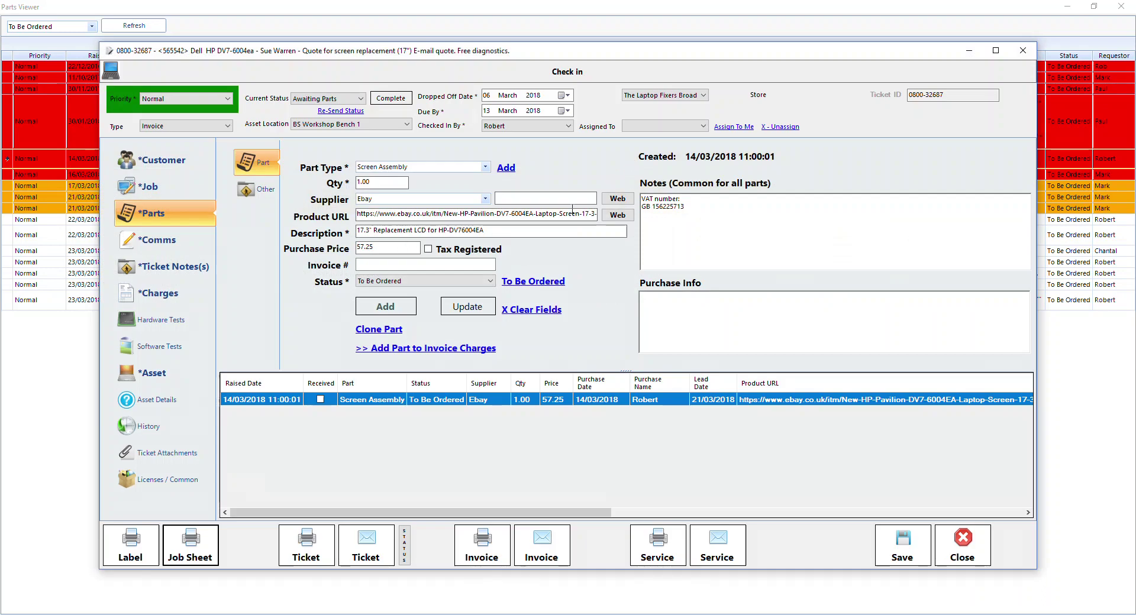
# Step: Load the screen assembly's eBay product page from its part record and buy the item immediately
pyautogui.click(391, 215)
pyautogui.press('End')
pyautogui.hotkey('shift', 'Home')
pyautogui.press('Home')
pyautogui.press('Tab')
pyautogui.click(405, 265)
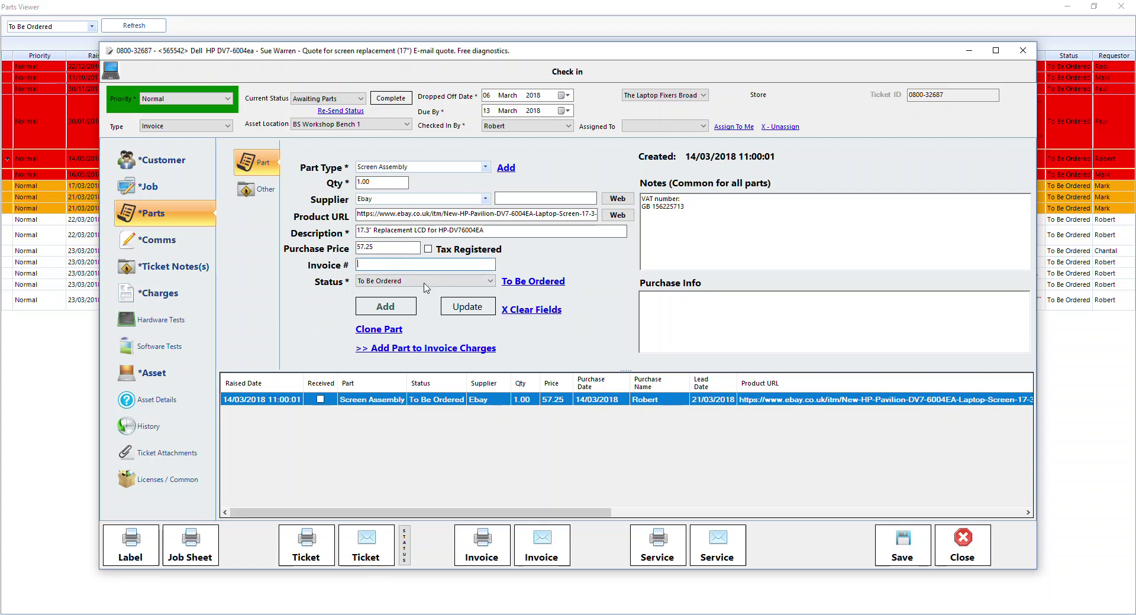
pyautogui.click(397, 283)
pyautogui.click(398, 283)
pyautogui.click(629, 216)
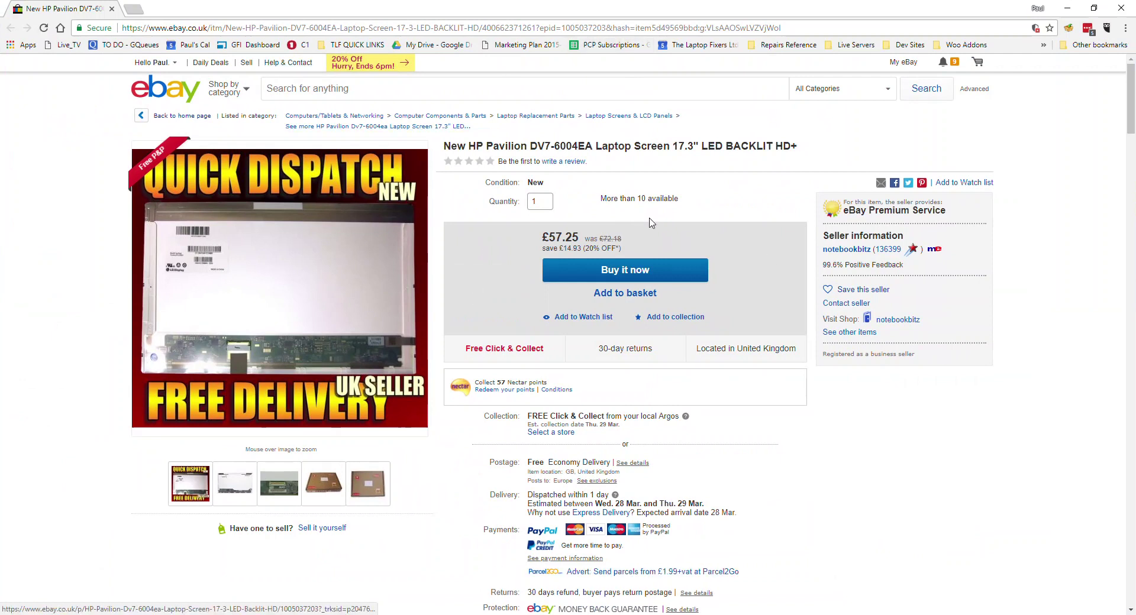
pyautogui.click(627, 273)
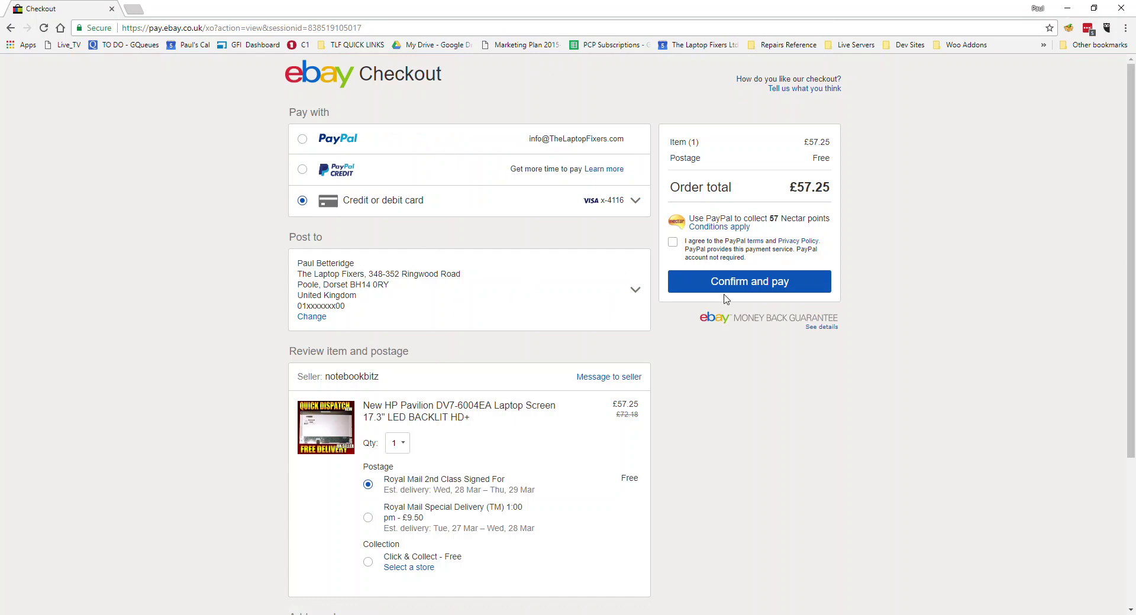
# Step: Uncover the ticket behind the checkout window, check the store prefix of its ticket ID, and return to the checkout
pyautogui.moveTo(607, 8); pyautogui.dragTo(572, 116)
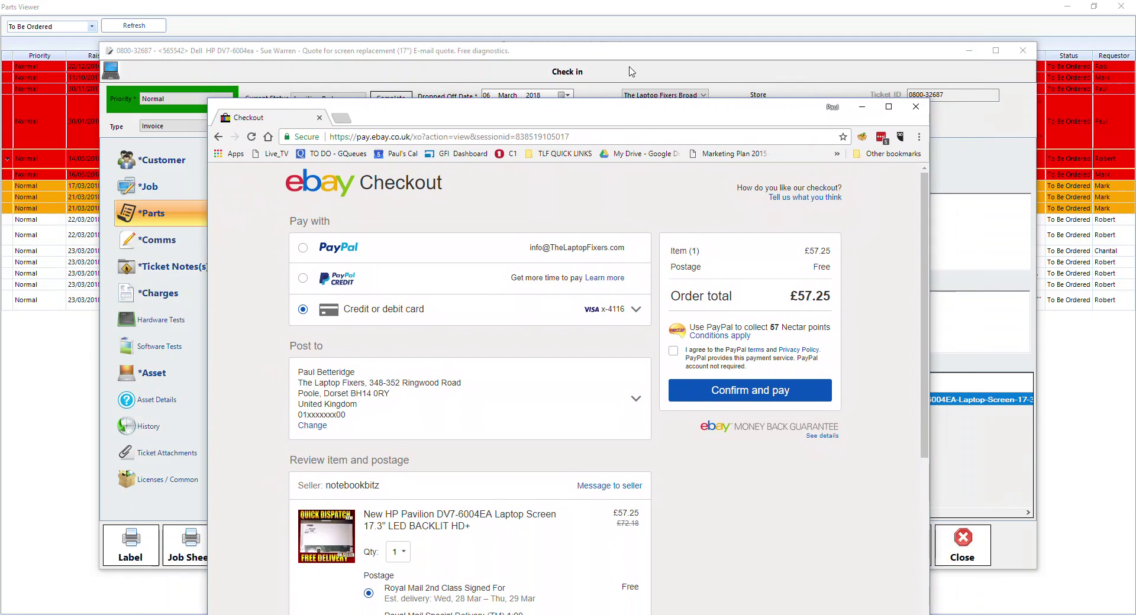
pyautogui.click(632, 71)
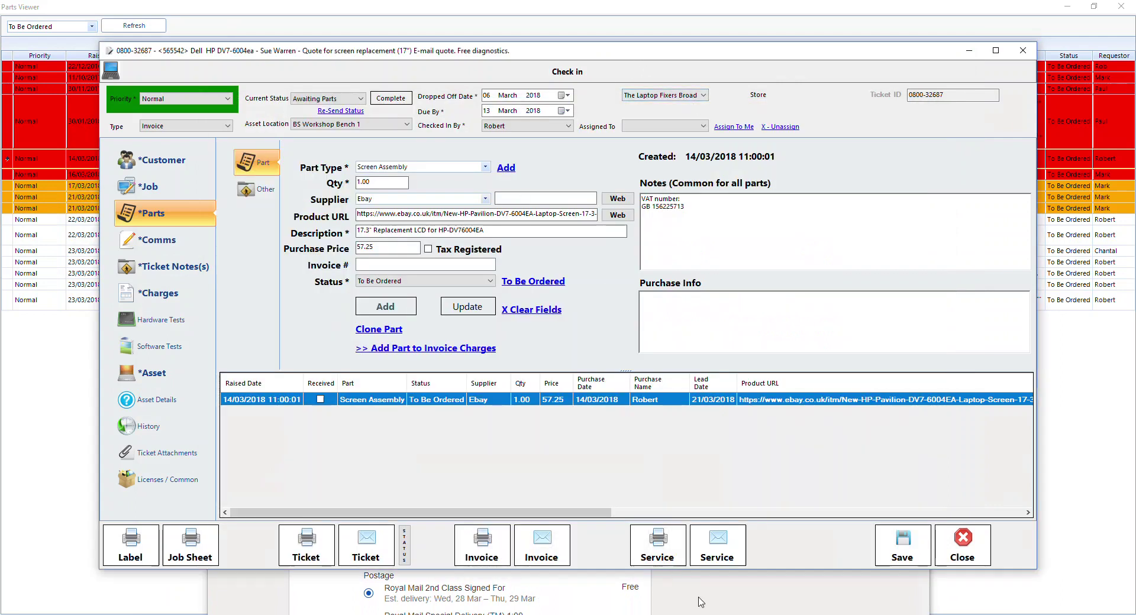
pyautogui.doubleClick(922, 94)
pyautogui.click(796, 604)
pyautogui.moveTo(613, 123); pyautogui.dragTo(598, 57)
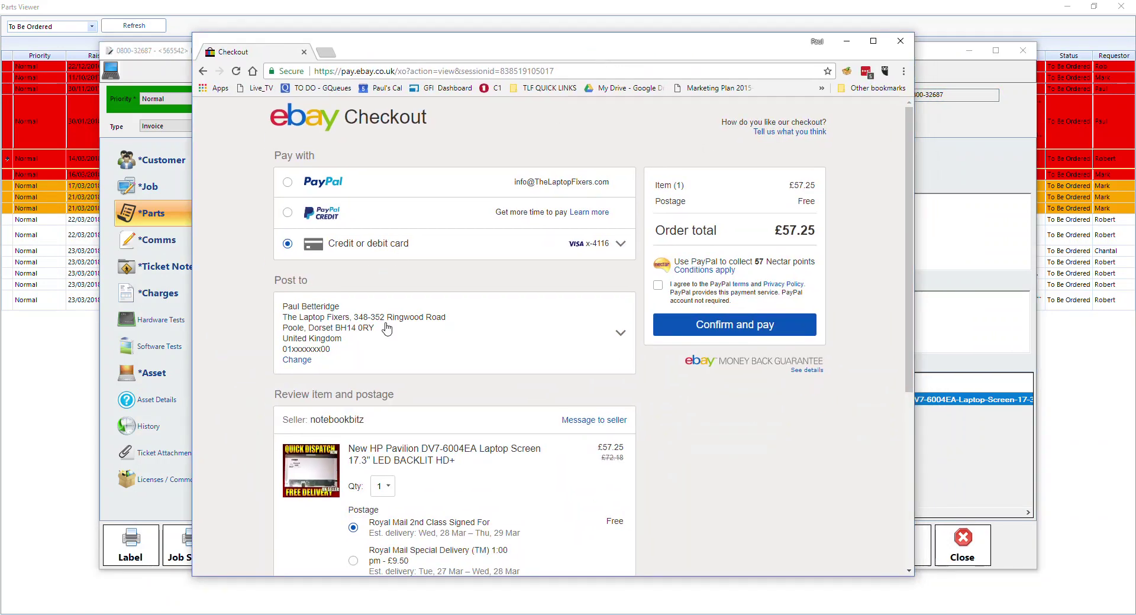
# Step: Set the order's delivery address to the Broadstone computer shop
pyautogui.click(411, 353)
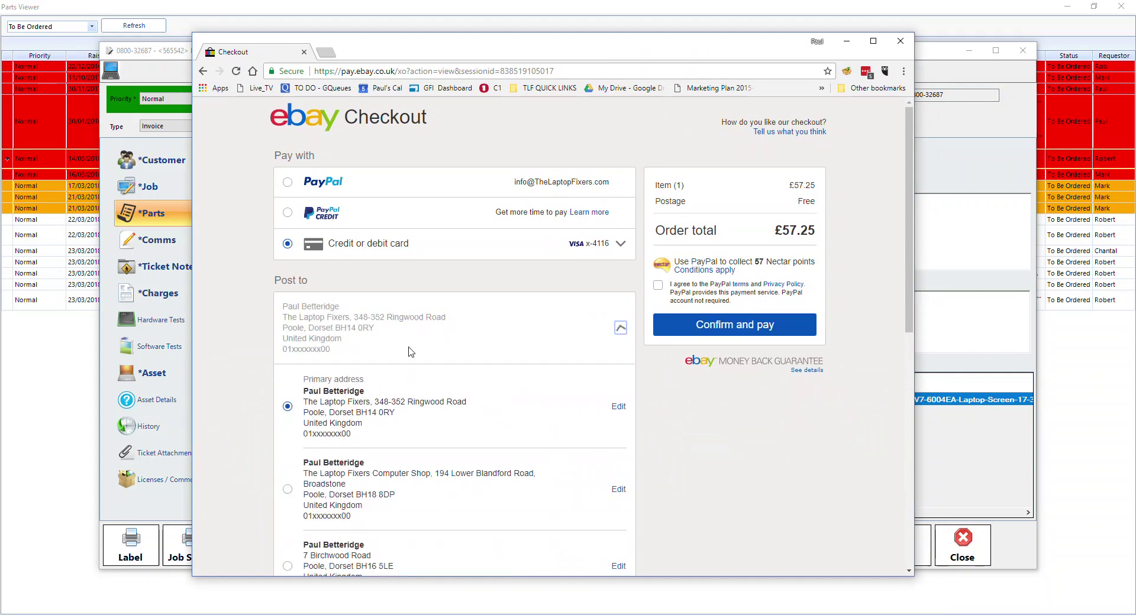
pyautogui.scroll(-2, 389, 420)
pyautogui.click(389, 419)
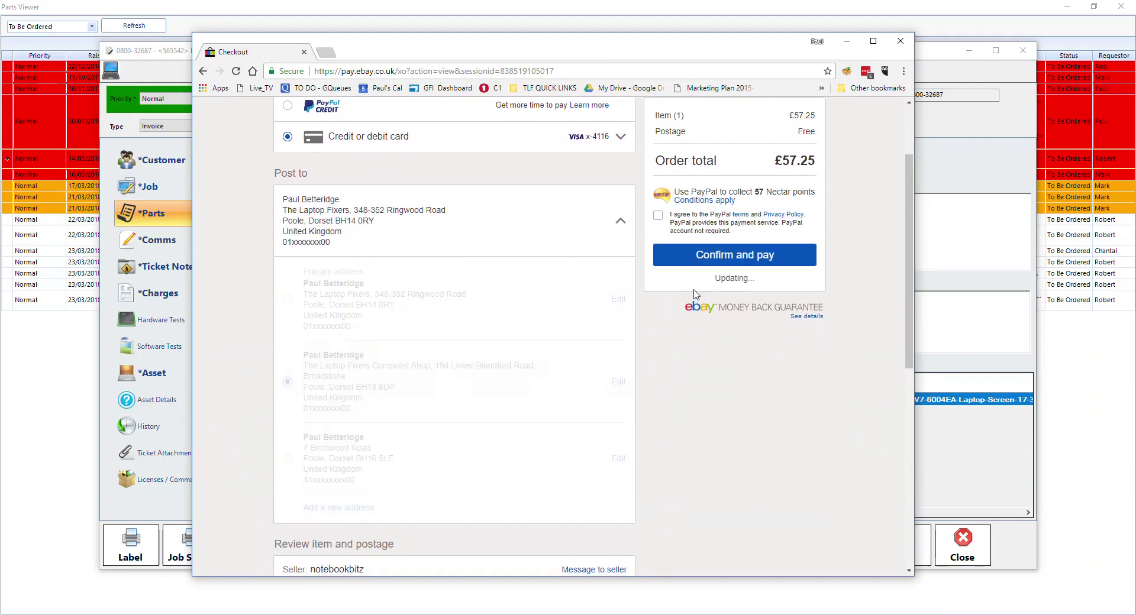
pyautogui.scroll(2, 431, 429)
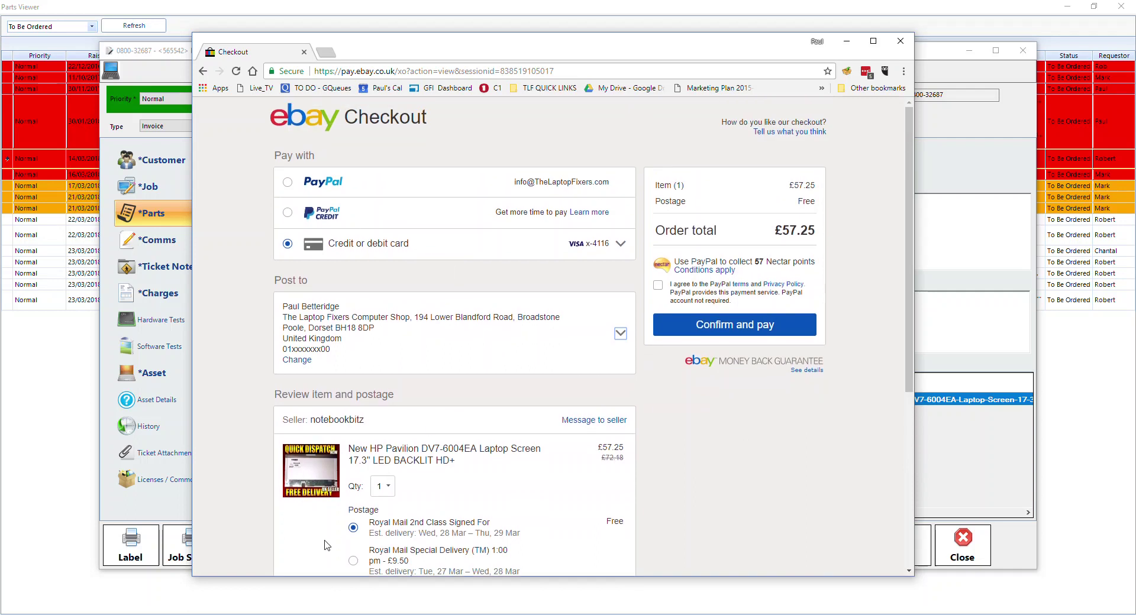
# Step: Agree to the PayPal terms, pay for the screen, and open the order details
pyautogui.click(658, 287)
pyautogui.click(737, 326)
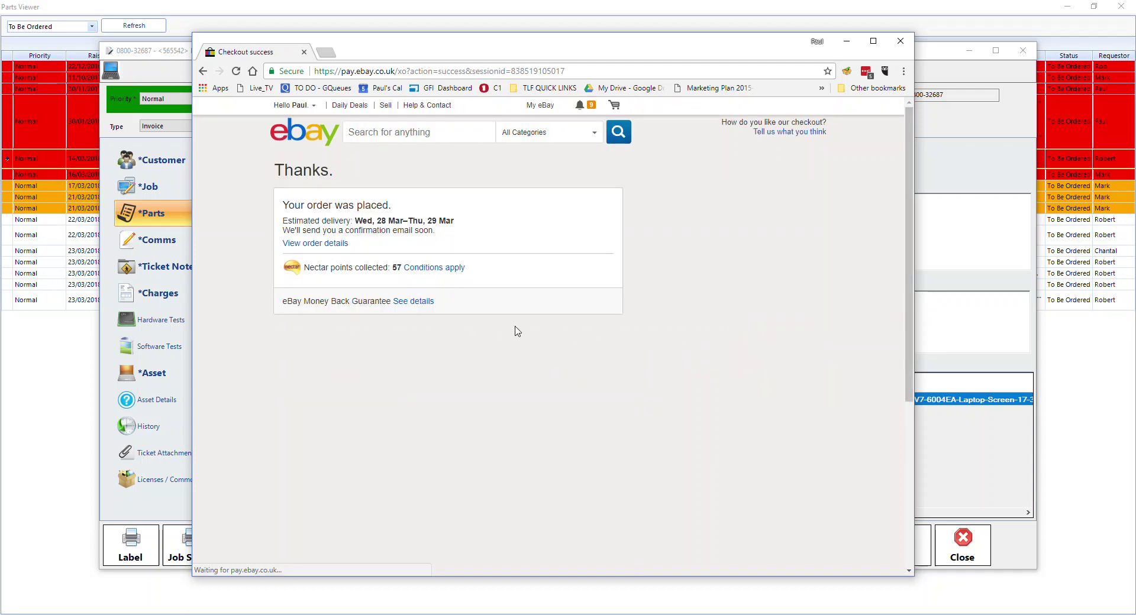
pyautogui.click(324, 245)
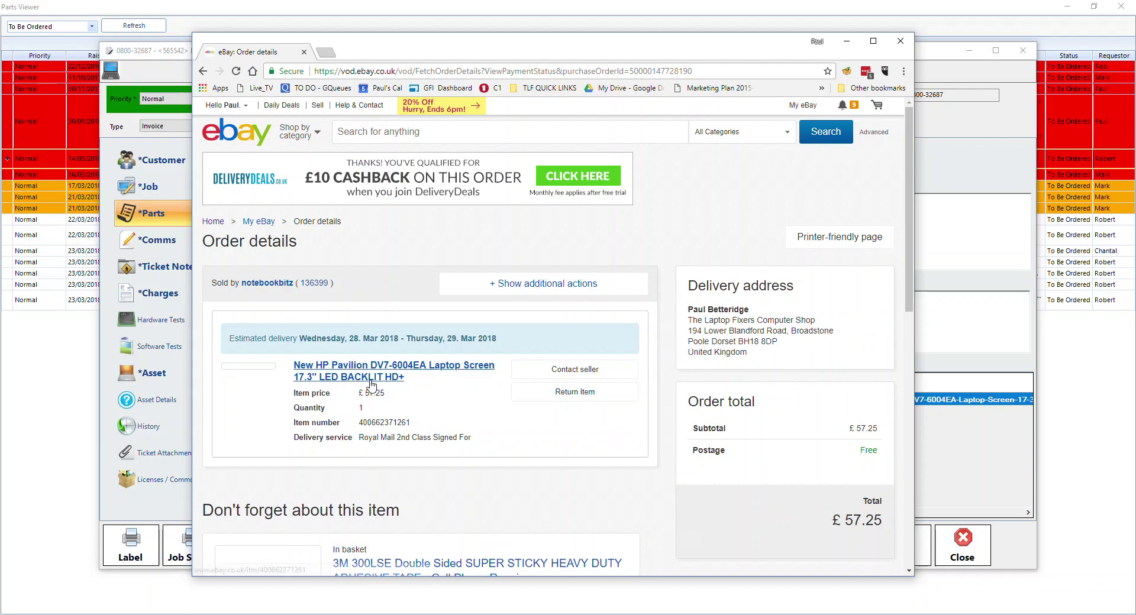
# Step: Copy the item number from the eBay order details into the part's invoice number field on the ticket
pyautogui.doubleClick(440, 425)
pyautogui.hotkey('ctrl', 'c')
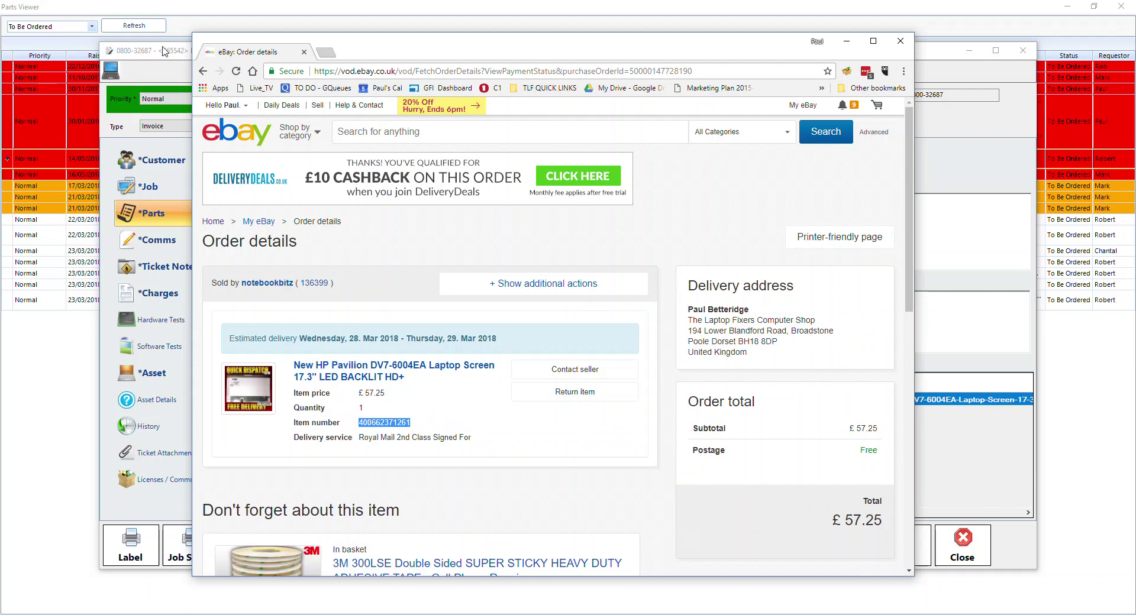
pyautogui.hotkey('alt', 'Tab')
pyautogui.click(373, 265)
pyautogui.hotkey('ctrl', 'v')
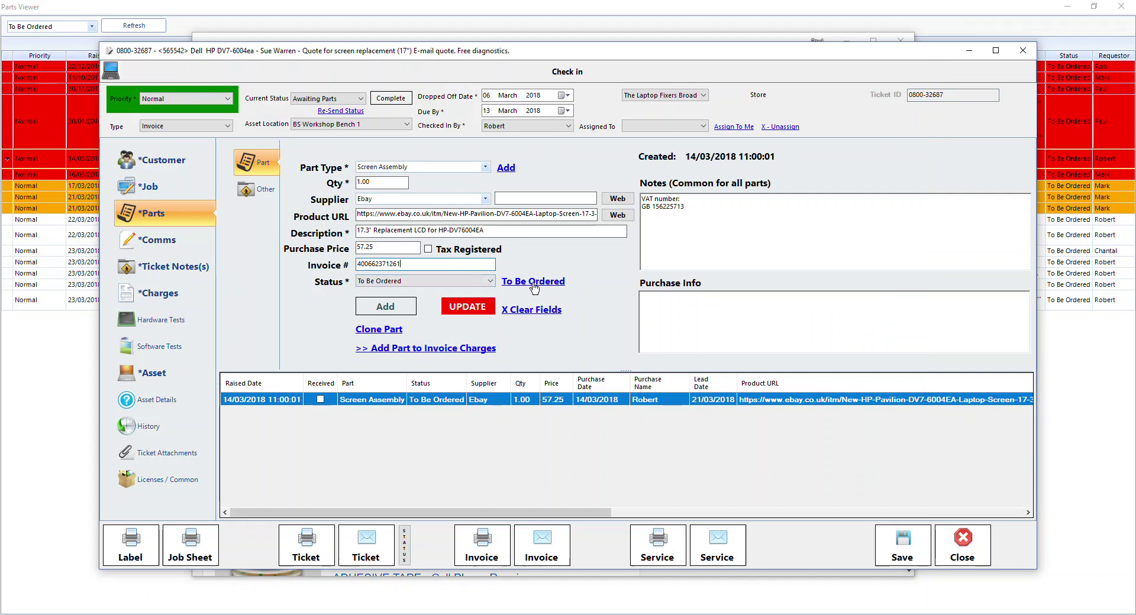
# Step: Set the screen assembly's status to On Order and update the part
pyautogui.click(419, 281)
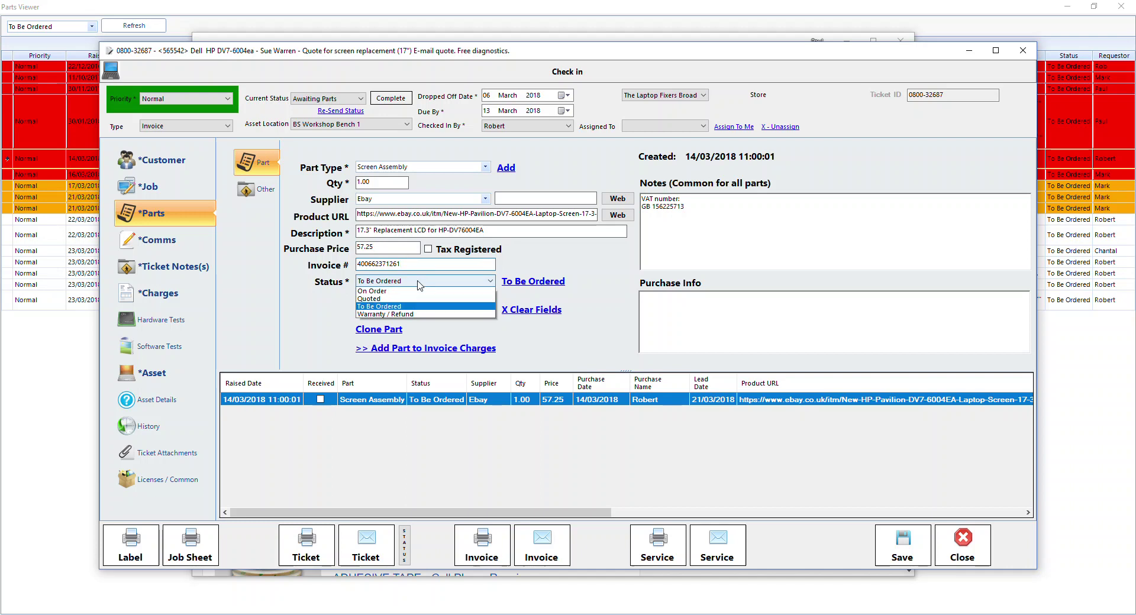
pyautogui.click(386, 317)
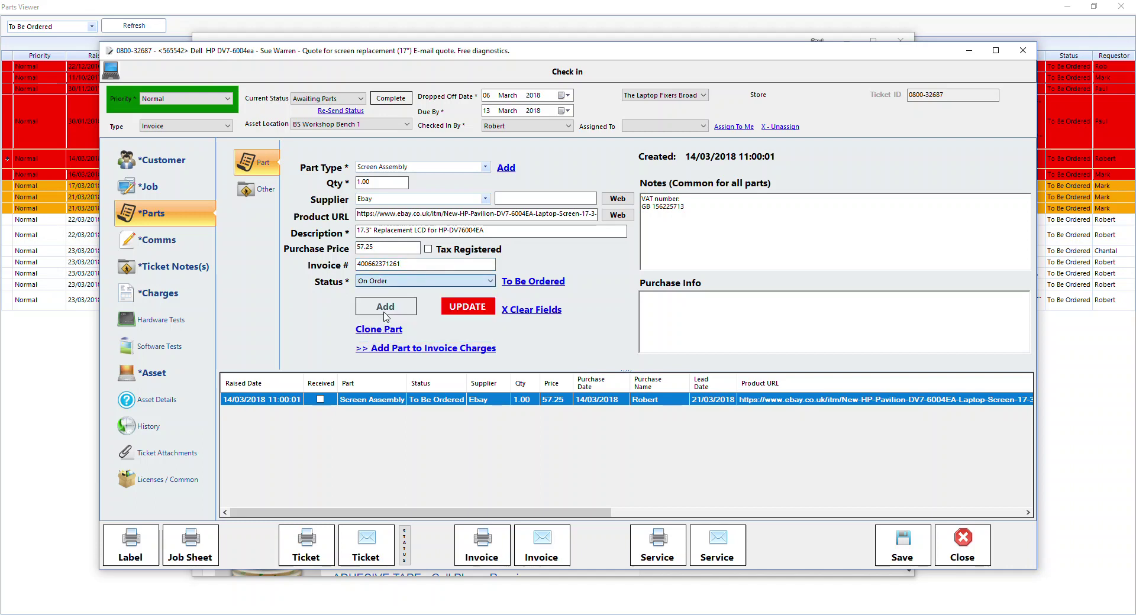
pyautogui.click(469, 313)
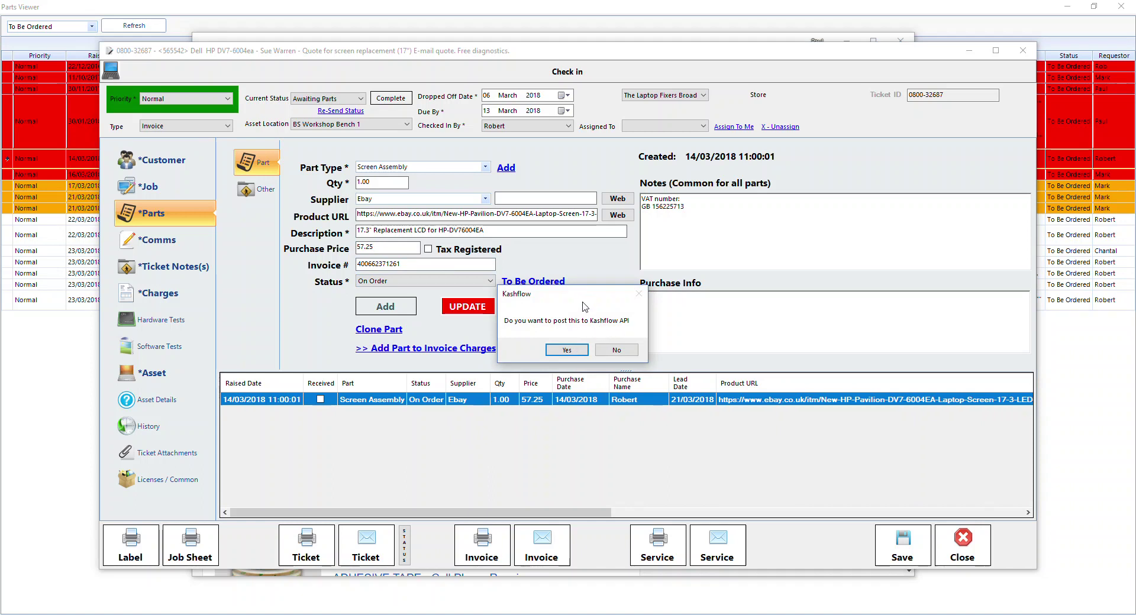
# Step: Post the part purchase to Kashflow with the default 20% tax applied
pyautogui.click(567, 351)
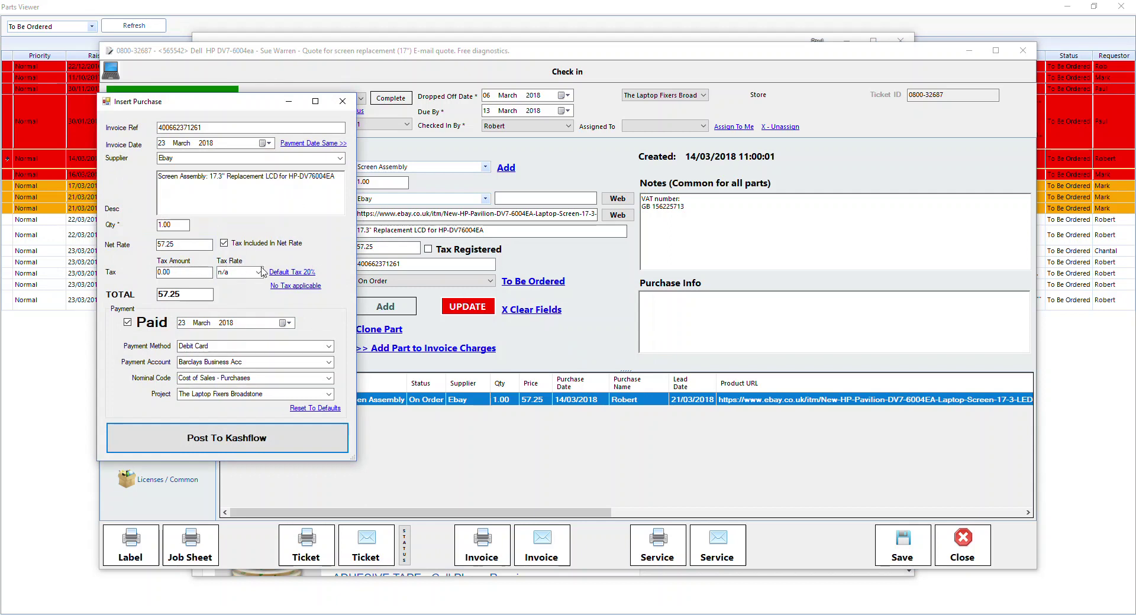
pyautogui.click(294, 273)
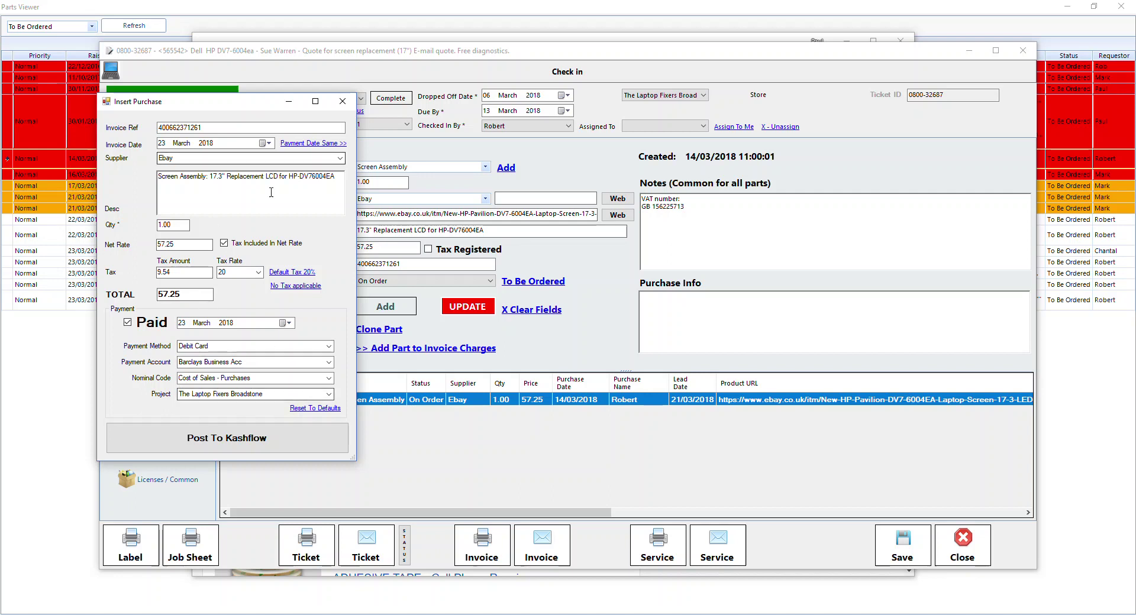
pyautogui.click(224, 445)
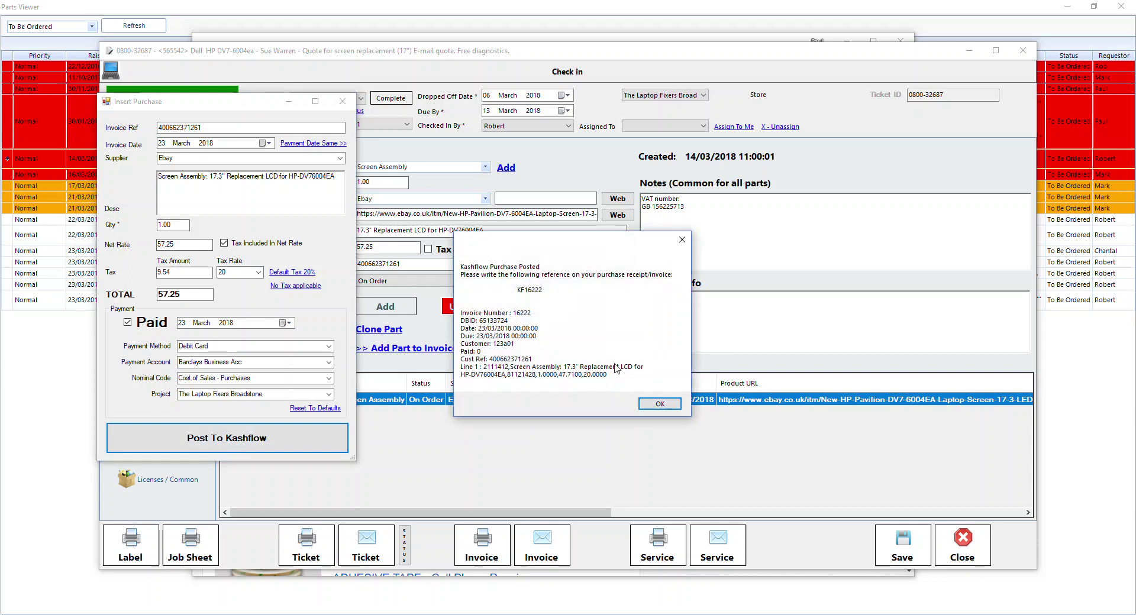
pyautogui.click(658, 405)
# Step: Copy the ticket's Purchase Info line and return to the eBay order details
pyautogui.tripleClick(760, 299)
pyautogui.hotkey('ctrl', 'c')
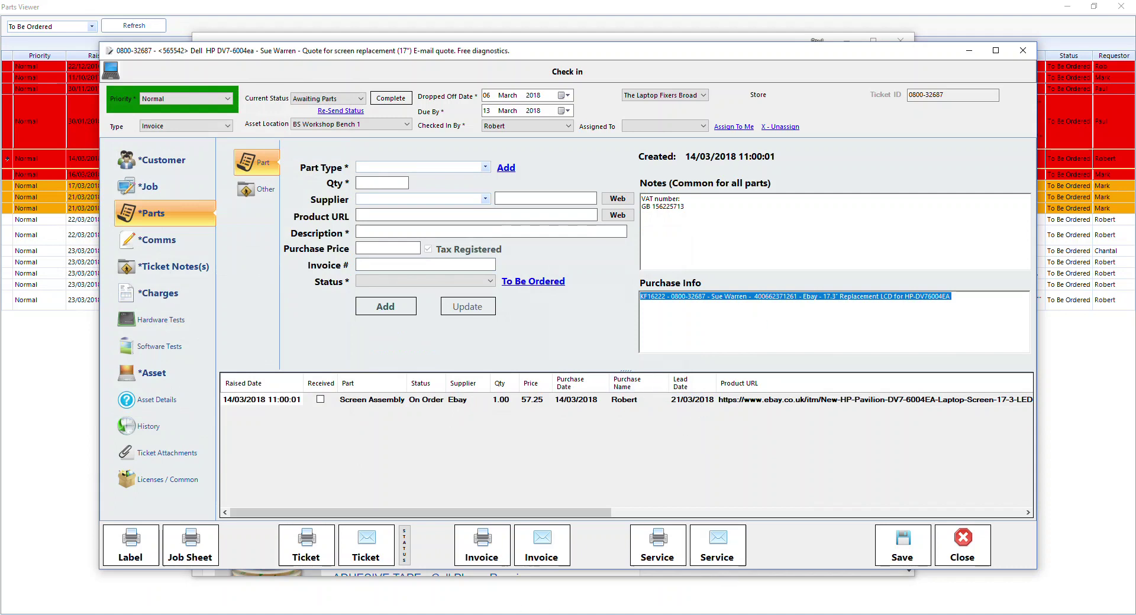
pyautogui.hotkey('alt', 'Tab')
pyautogui.hotkey('alt', 'Tab')
pyautogui.hotkey('alt', 'Tab')
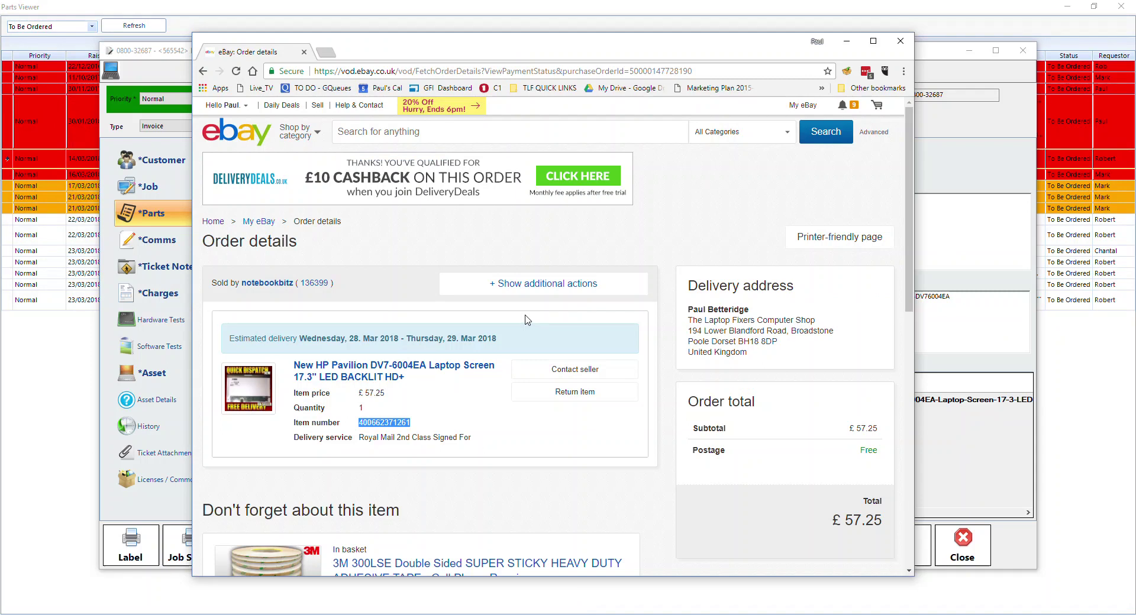
# Step: Save the printer-friendly order details as a PDF in the 03 - Mar 2018 folder, using the copied purchase line as file name
pyautogui.click(839, 238)
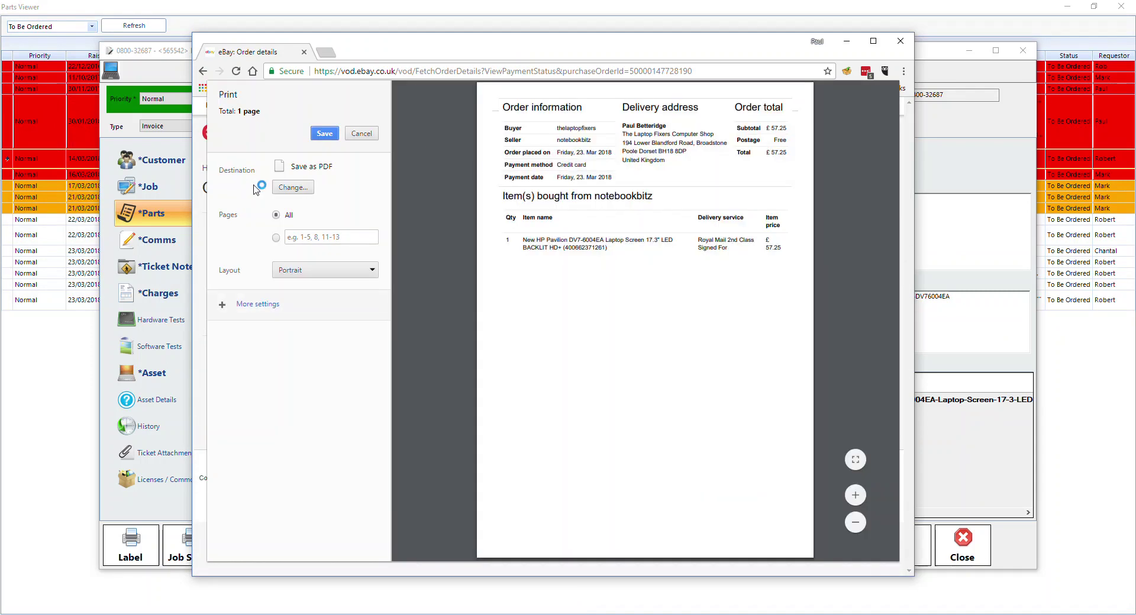
pyautogui.click(330, 135)
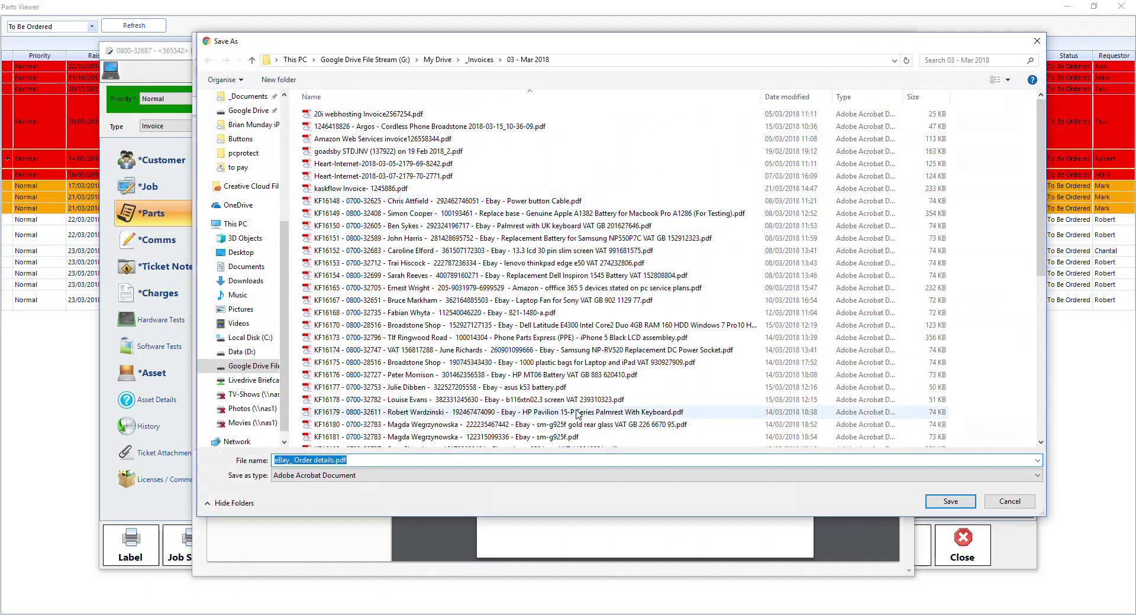
pyautogui.hotkey('ctrl', 'v')
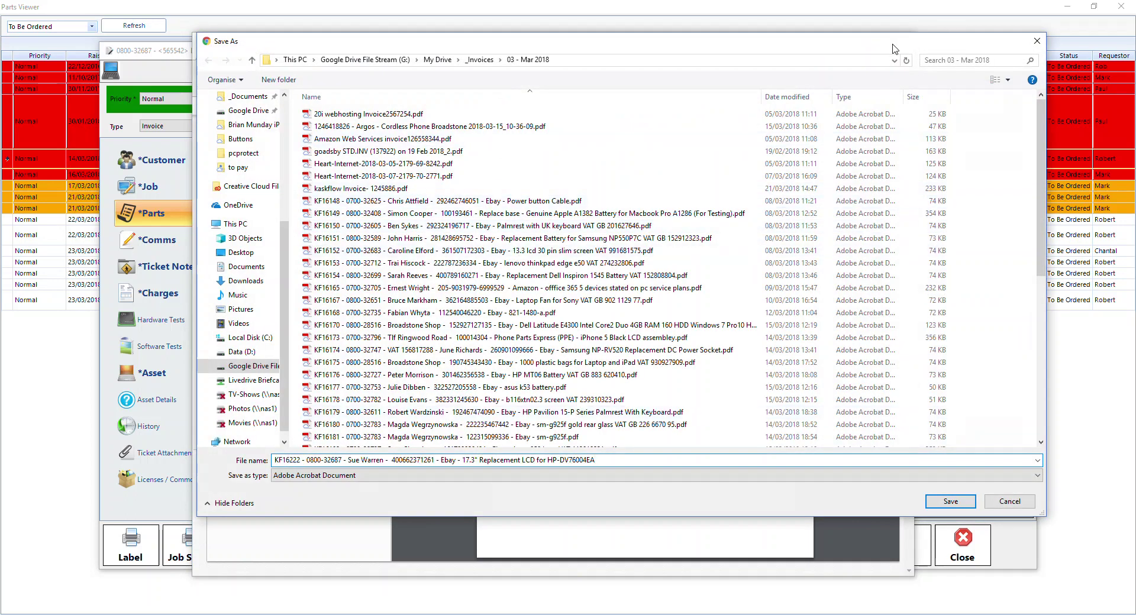
pyautogui.press('Return')
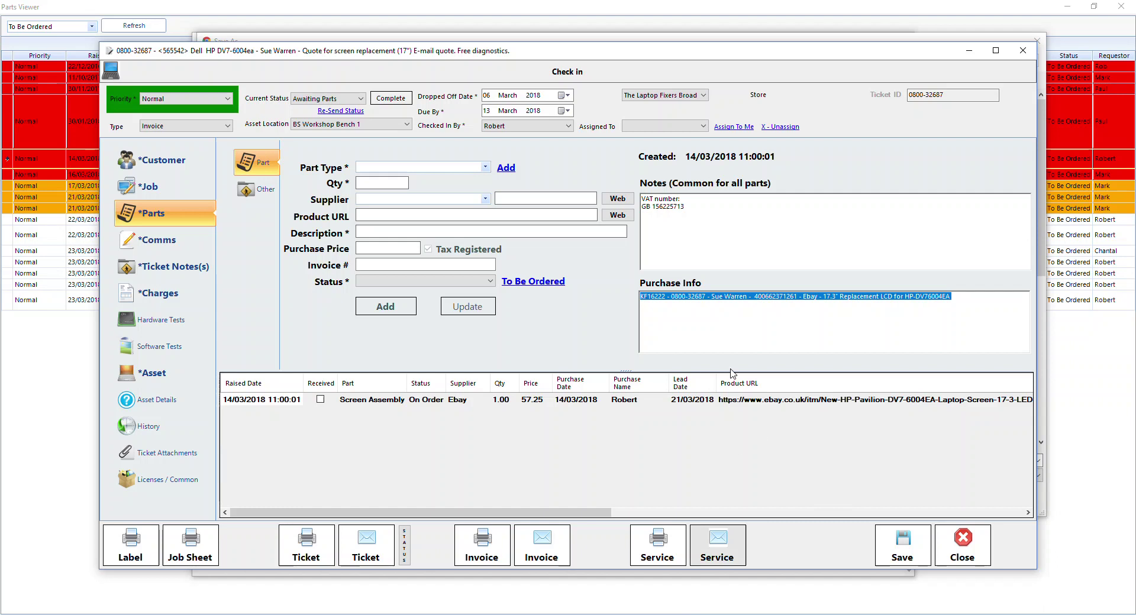
# Step: Recheck the ticket's Purchase Info text and try to save the order PDF under the pasted file name
pyautogui.click(706, 327)
pyautogui.hotkey('ctrl', 'a')
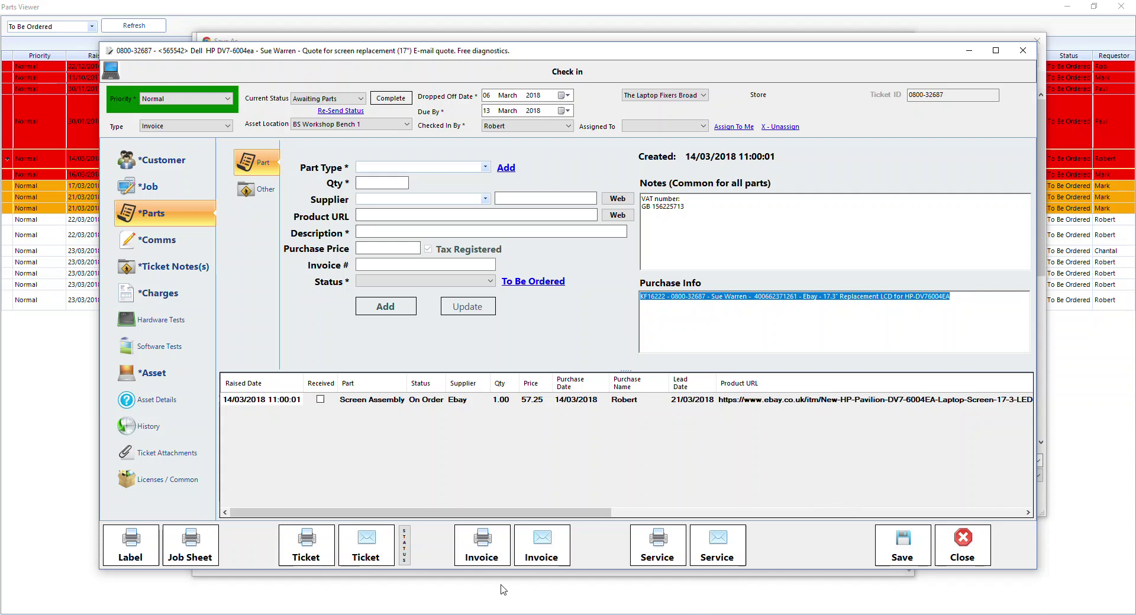
pyautogui.hotkey('alt', 'Tab')
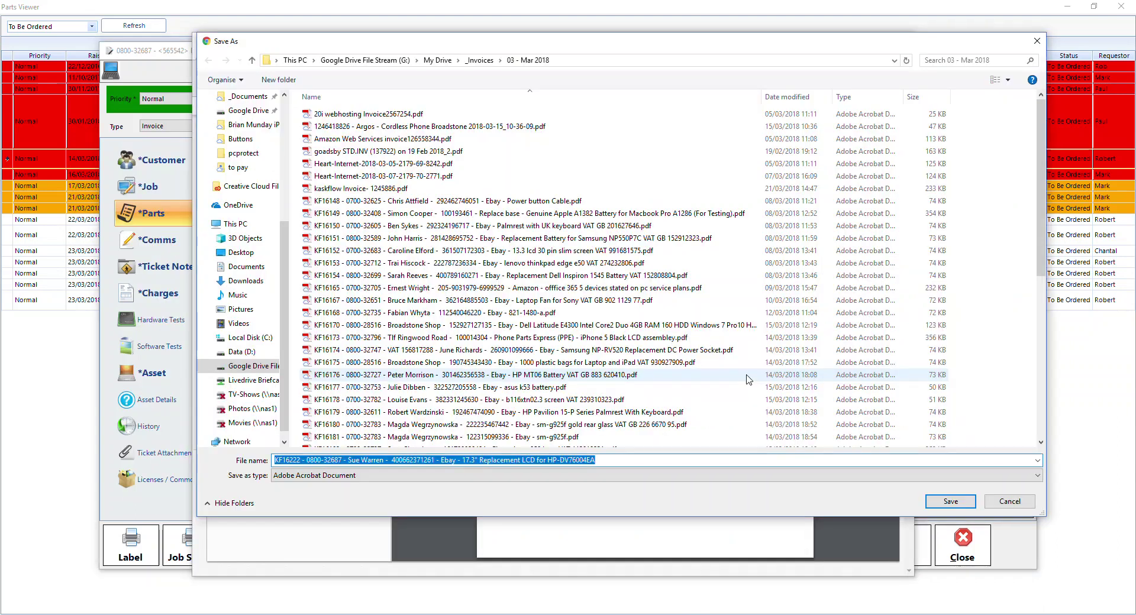
pyautogui.click(951, 502)
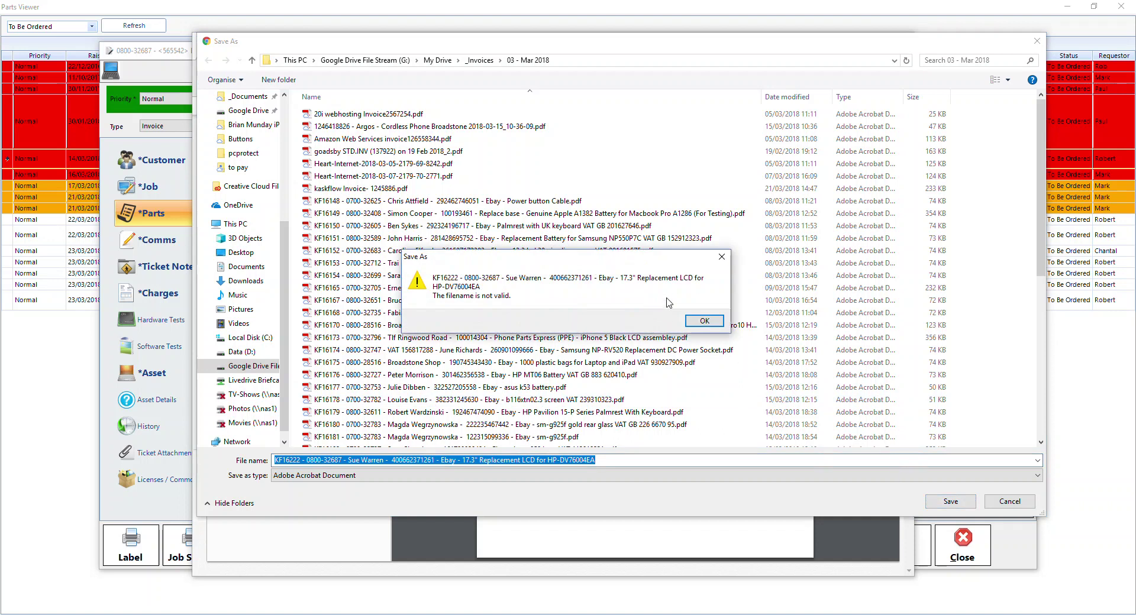
pyautogui.click(704, 327)
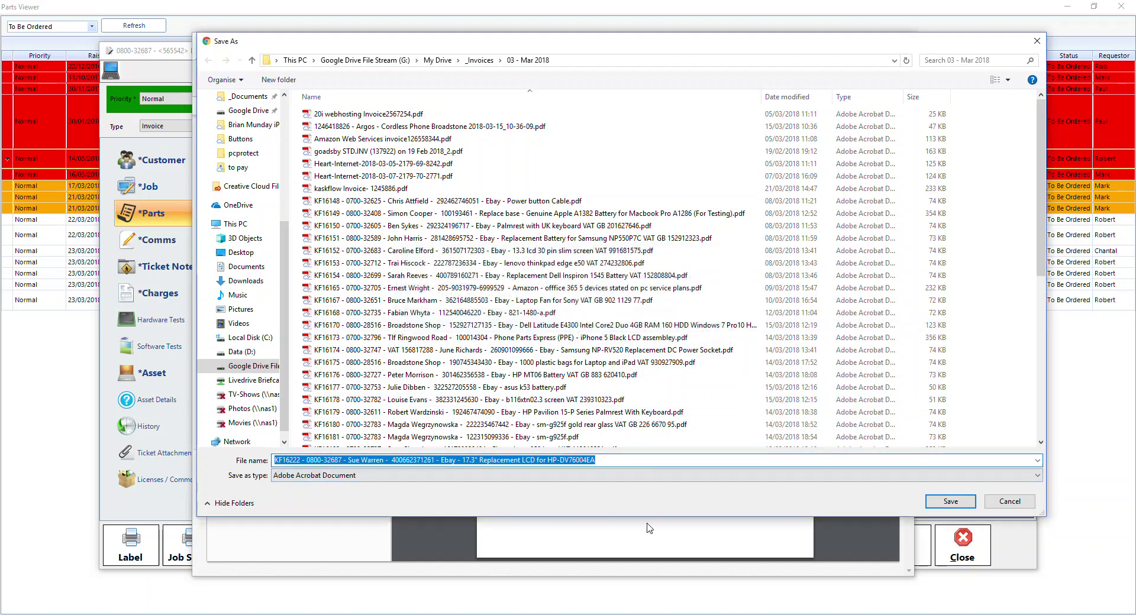
# Step: Remove the inch mark after 17.3 from the order PDF's file name
pyautogui.press('Left')
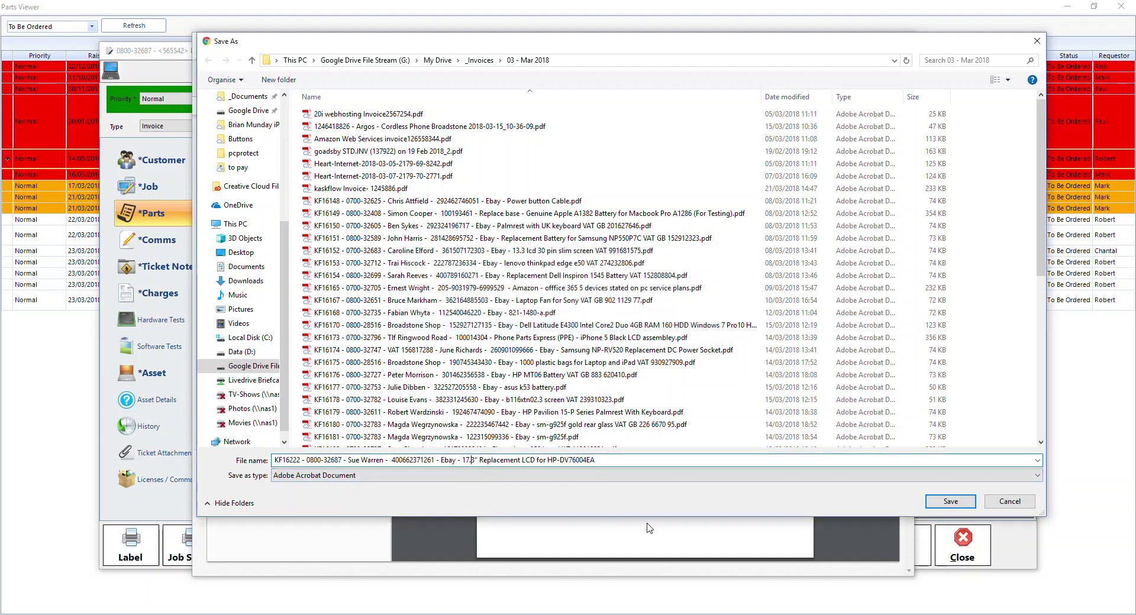
pyautogui.press('Delete')
# Step: Review the parts of the PDF file name: purchase number, ticket number, customer, item number, supplier and part description
pyautogui.doubleClick(287, 460)
pyautogui.hotkey('ctrl', 'Right')
pyautogui.hotkey('ctrl', 'Right')
pyautogui.hotkey('ctrl', 'Right')
pyautogui.hotkey('ctrl', 'shift', 'Left')
pyautogui.hotkey('ctrl', 'shift', 'Left')
pyautogui.hotkey('ctrl', 'Right')
pyautogui.hotkey('ctrl', 'shift', 'Right')
pyautogui.hotkey('ctrl', 'shift', 'Right')
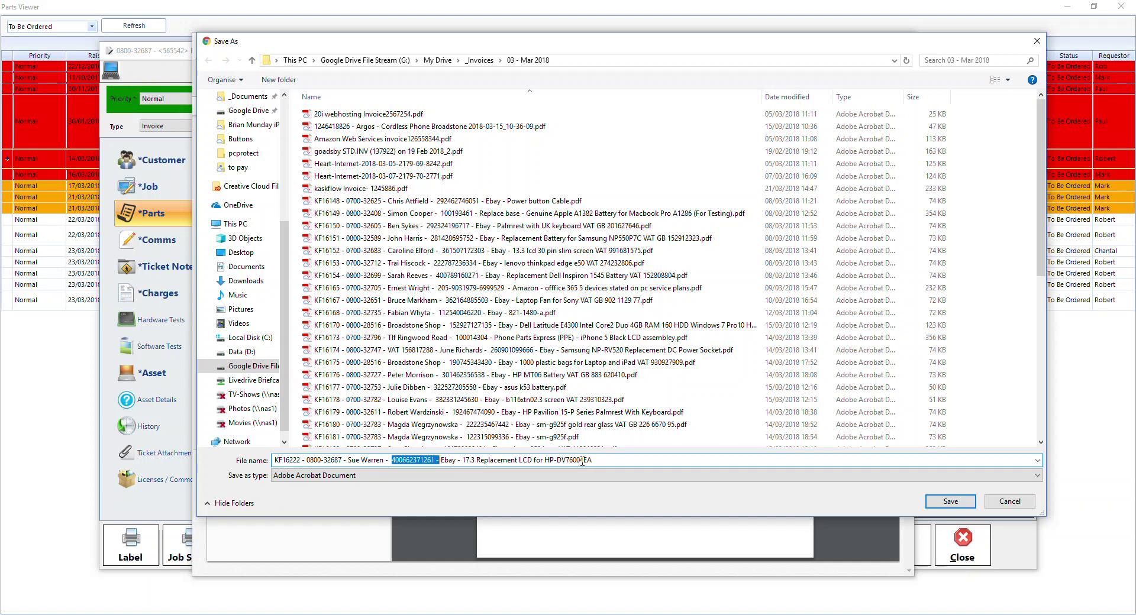
pyautogui.press('Right')
pyautogui.hotkey('ctrl', 'Right')
pyautogui.hotkey('ctrl', 'Right')
pyautogui.hotkey('shift', 'End')
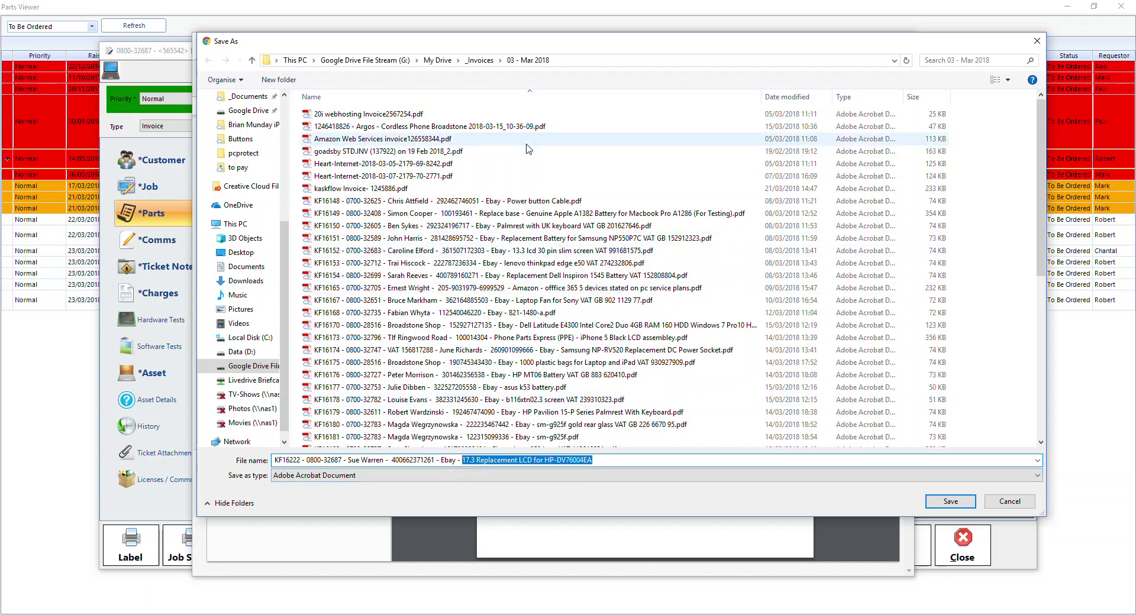
# Step: Save the order PDF in My Drive > _Invoices > 03 - Mar 2018 and close the eBay order window
pyautogui.click(436, 61)
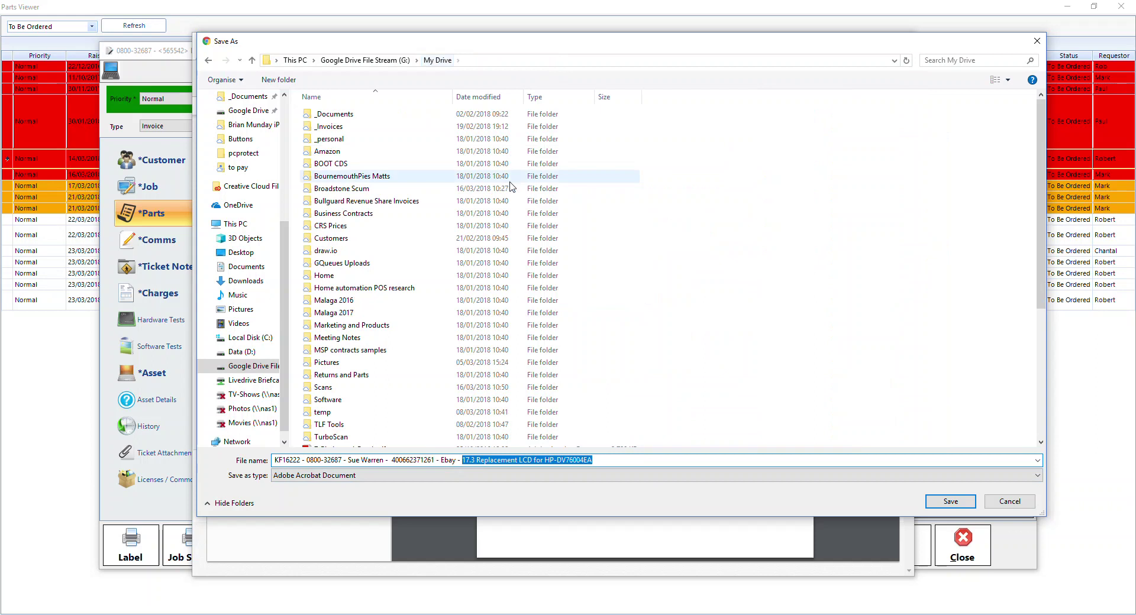
pyautogui.doubleClick(339, 128)
pyautogui.click(339, 140)
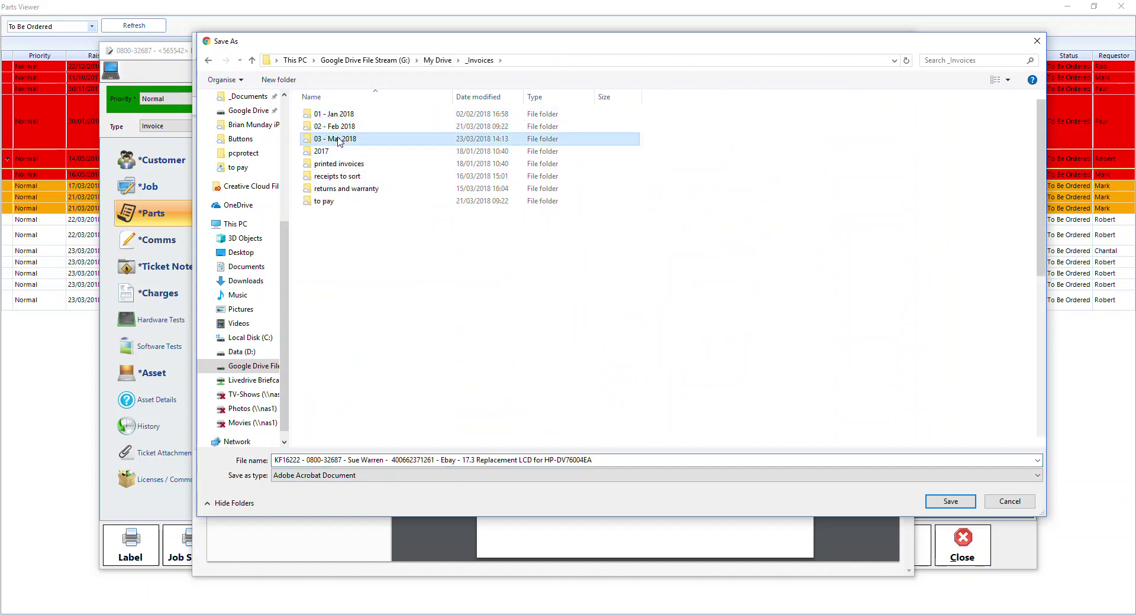
pyautogui.doubleClick(339, 140)
pyautogui.click(937, 507)
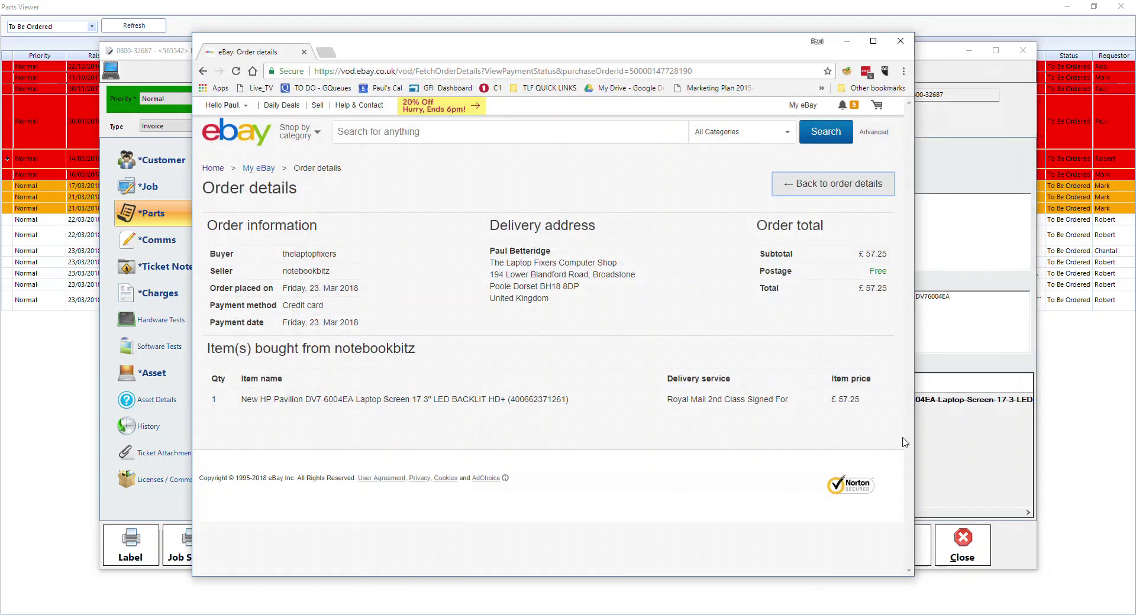
pyautogui.click(900, 41)
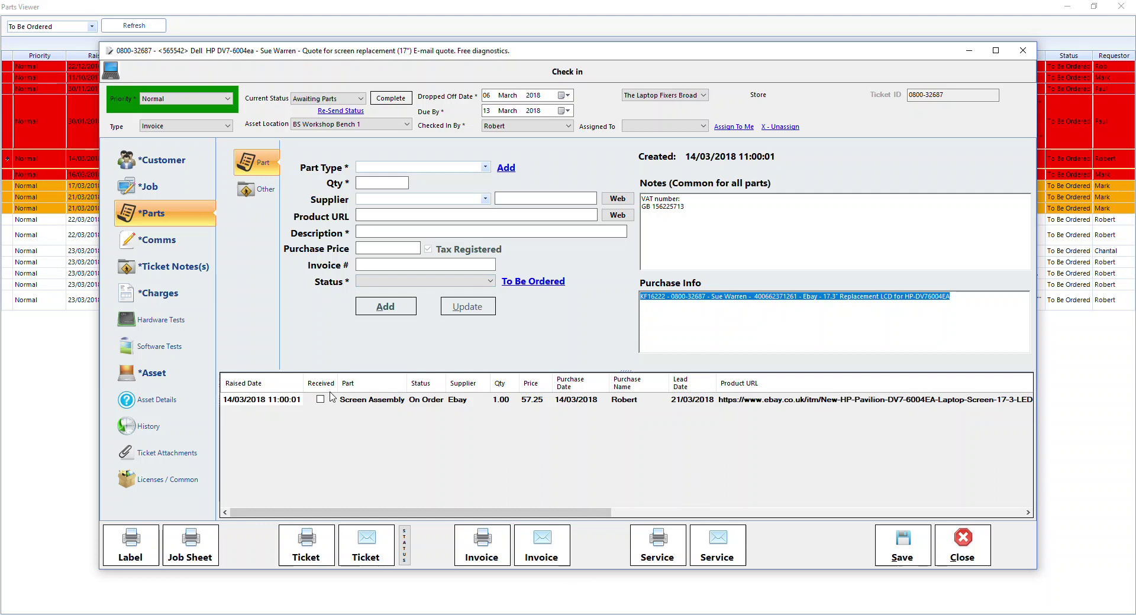
# Step: Update the ticket's On Order Screen Assembly part and save the ticket
pyautogui.click(422, 400)
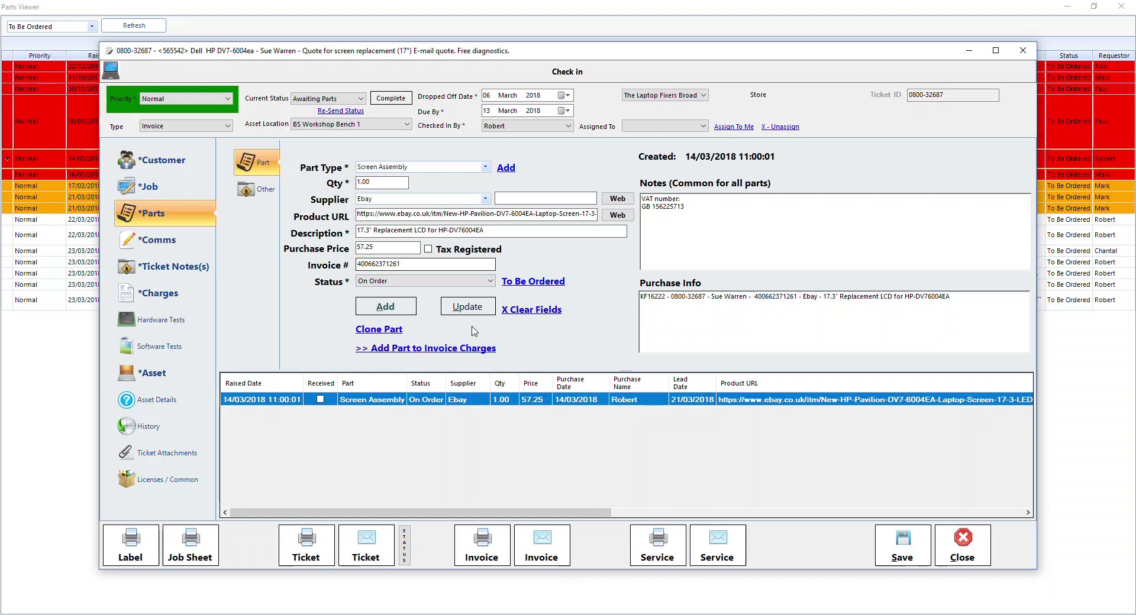
pyautogui.click(474, 309)
pyautogui.click(902, 544)
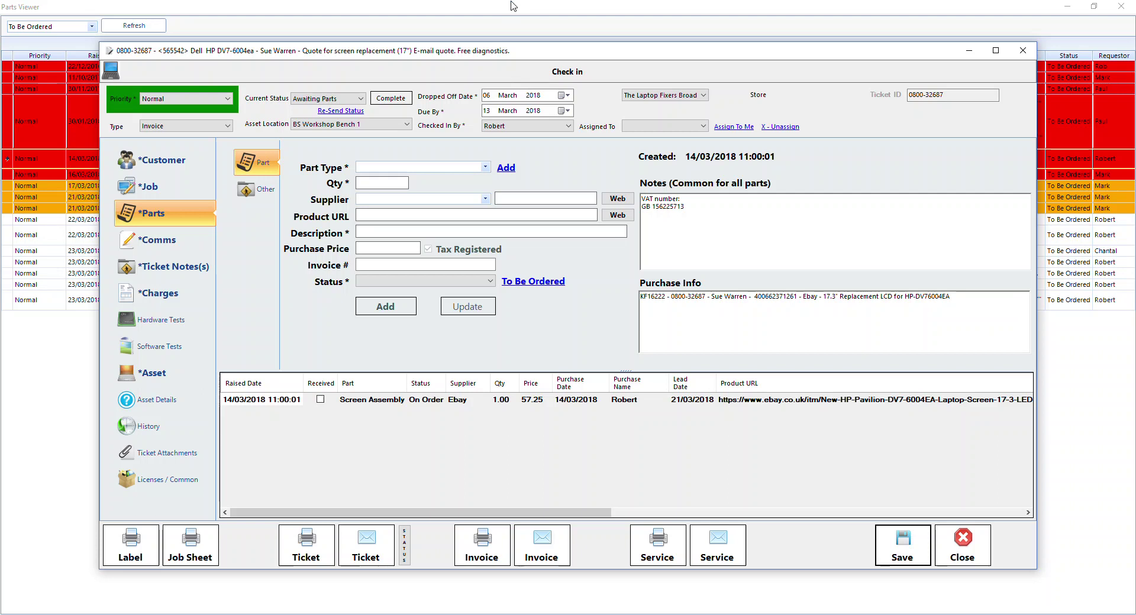
# Step: Move the ticket window clear of the Parts Viewer and refresh the To Be Ordered list
pyautogui.moveTo(482, 52); pyautogui.dragTo(0, 59)
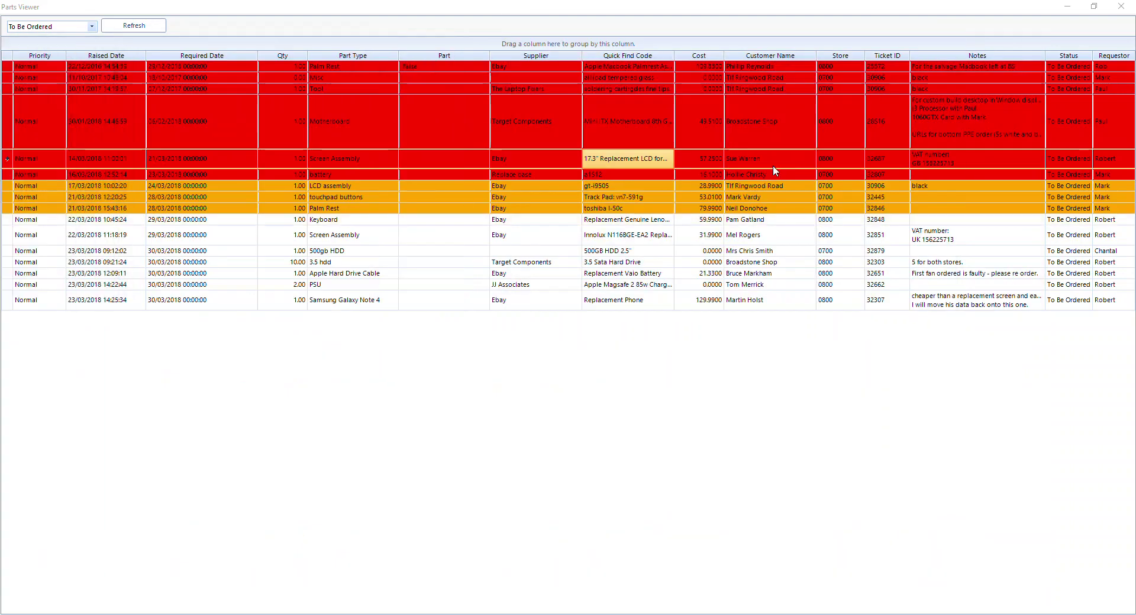
pyautogui.click(138, 27)
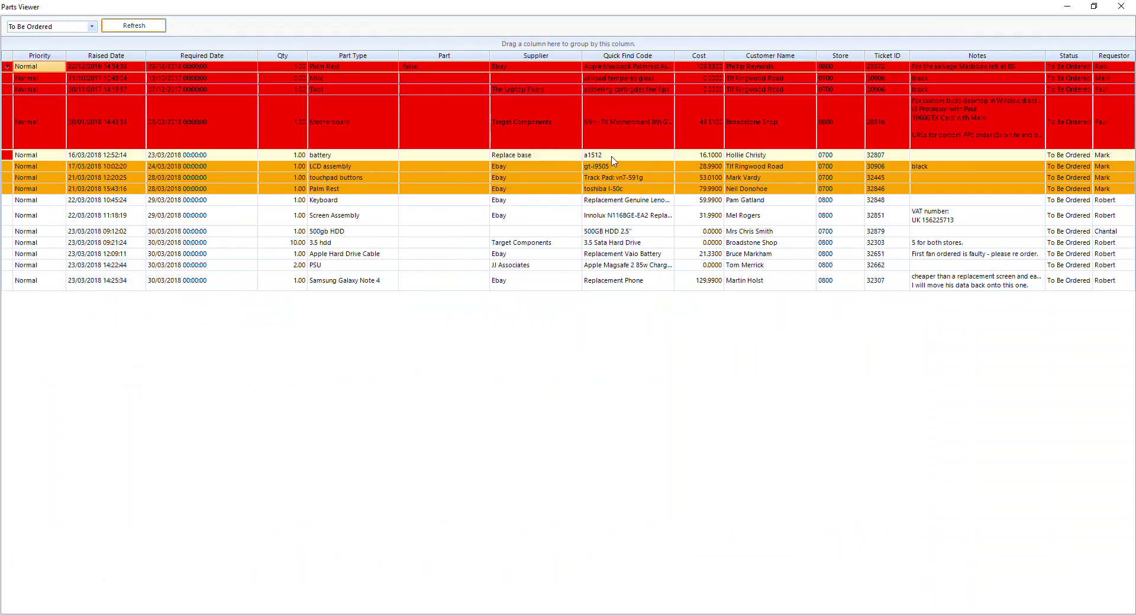
# Step: Check the On Order parts in the Parts Viewer and return the filter to To Be Ordered
pyautogui.click(91, 26)
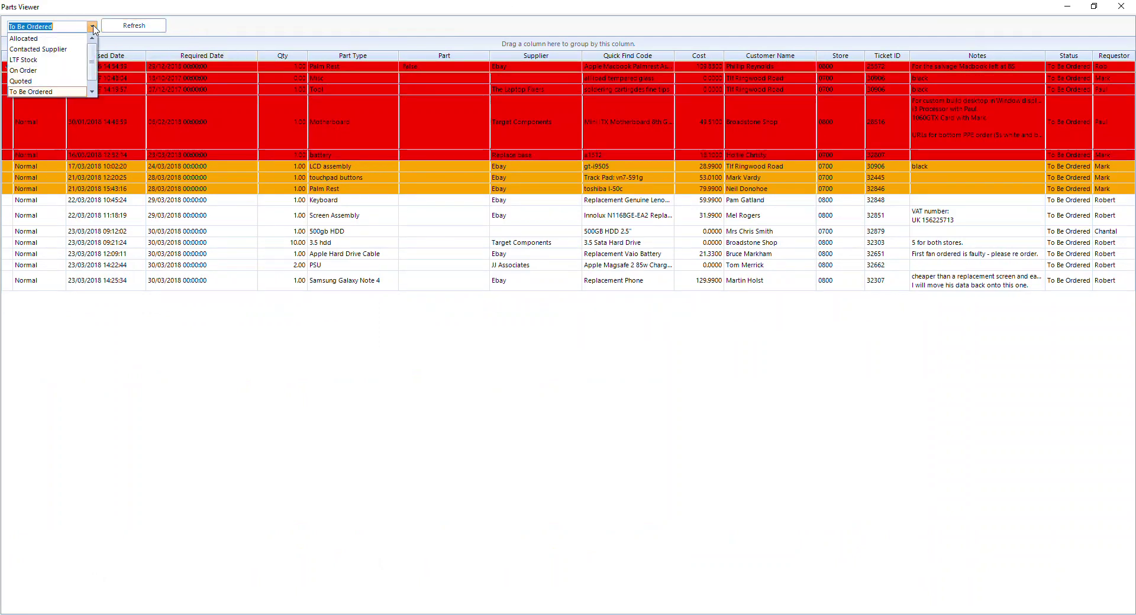
pyautogui.click(35, 70)
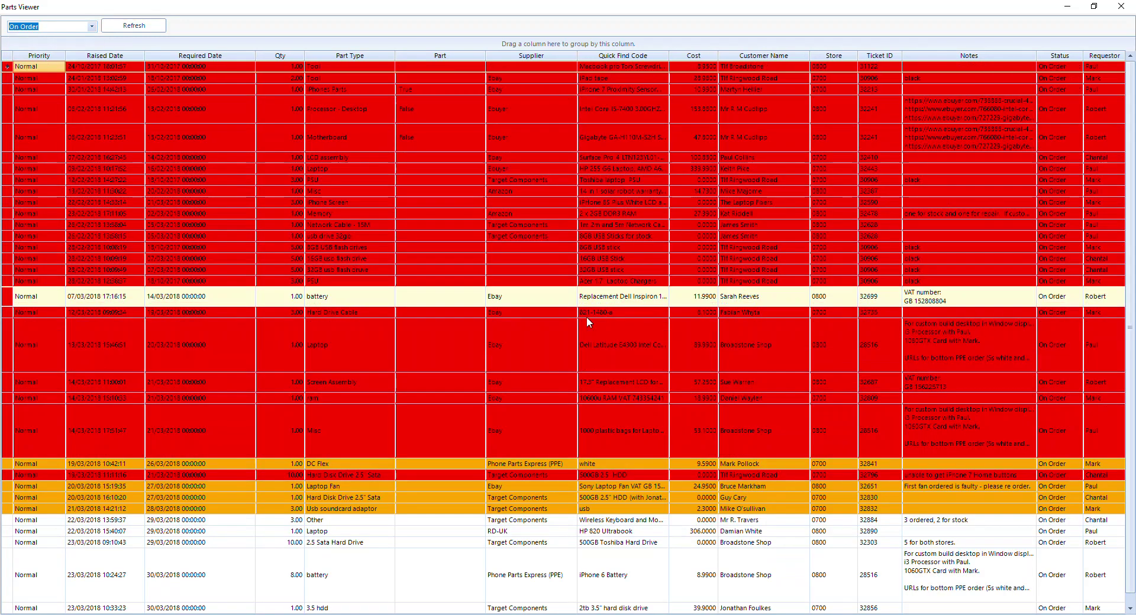
pyautogui.scroll(-1, 617, 338)
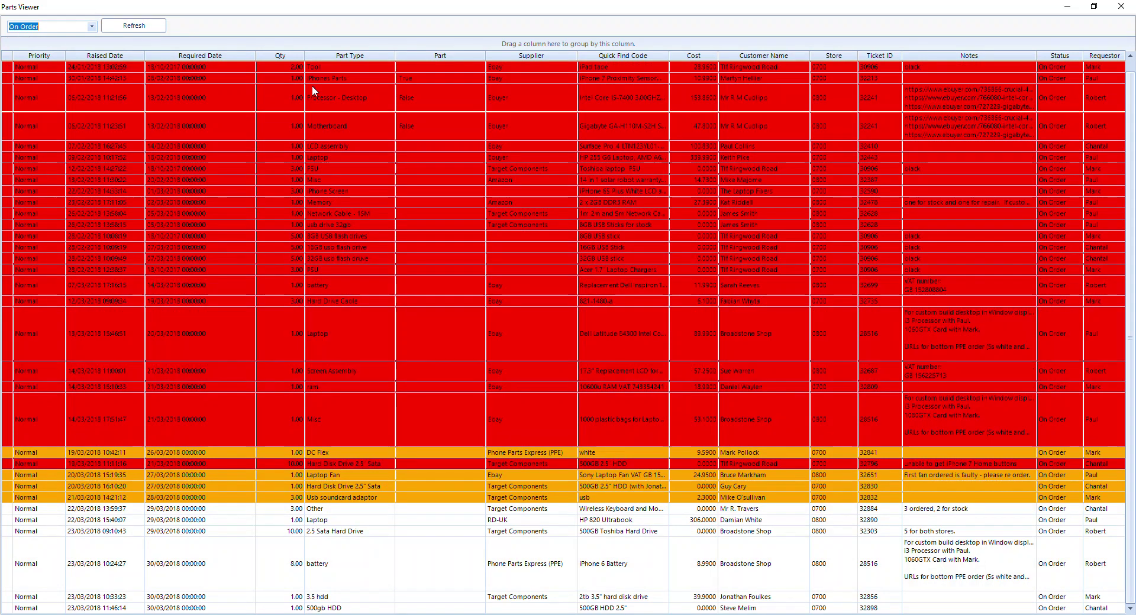
pyautogui.click(92, 26)
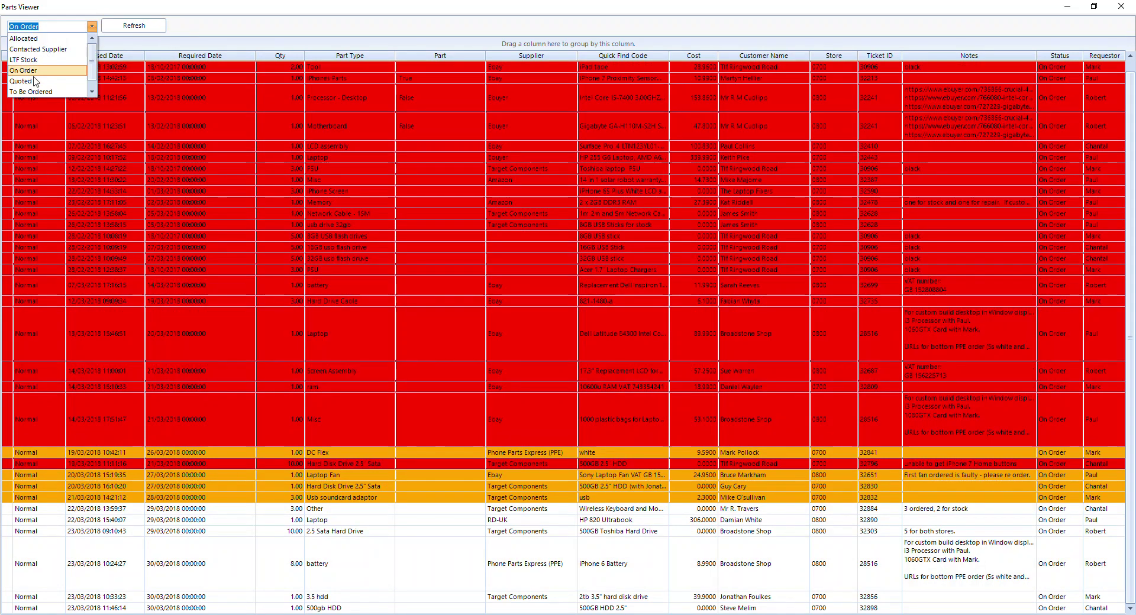
pyautogui.click(33, 92)
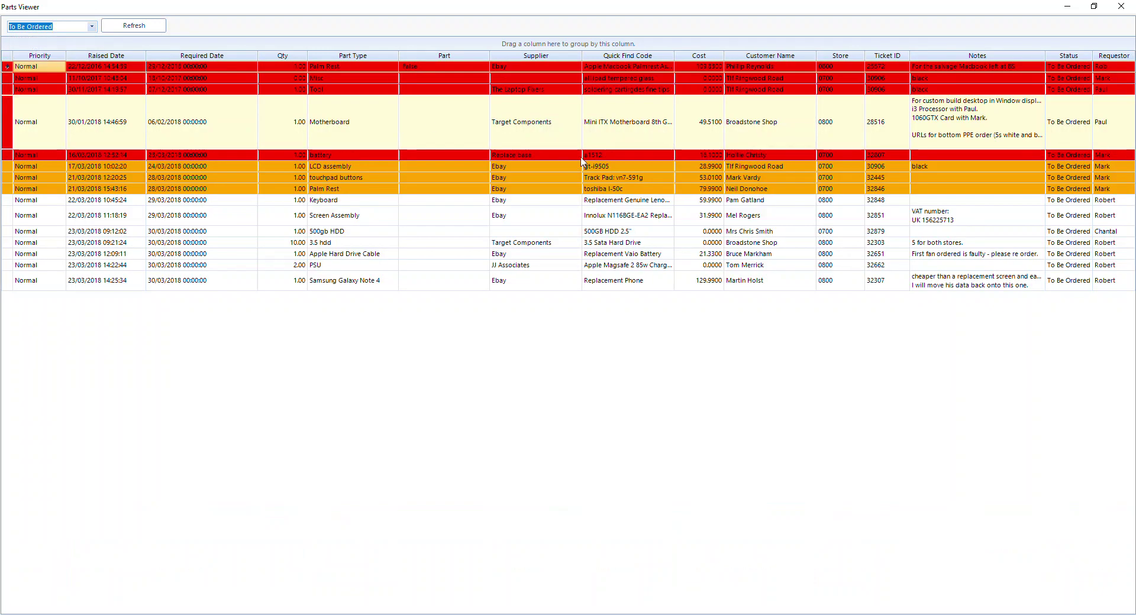
# Step: Bring the ticket window back, select its Screen Assembly part and review the ticket's invoice charges before returning to the parts
pyautogui.moveTo(0, 12); pyautogui.dragTo(340, 59)
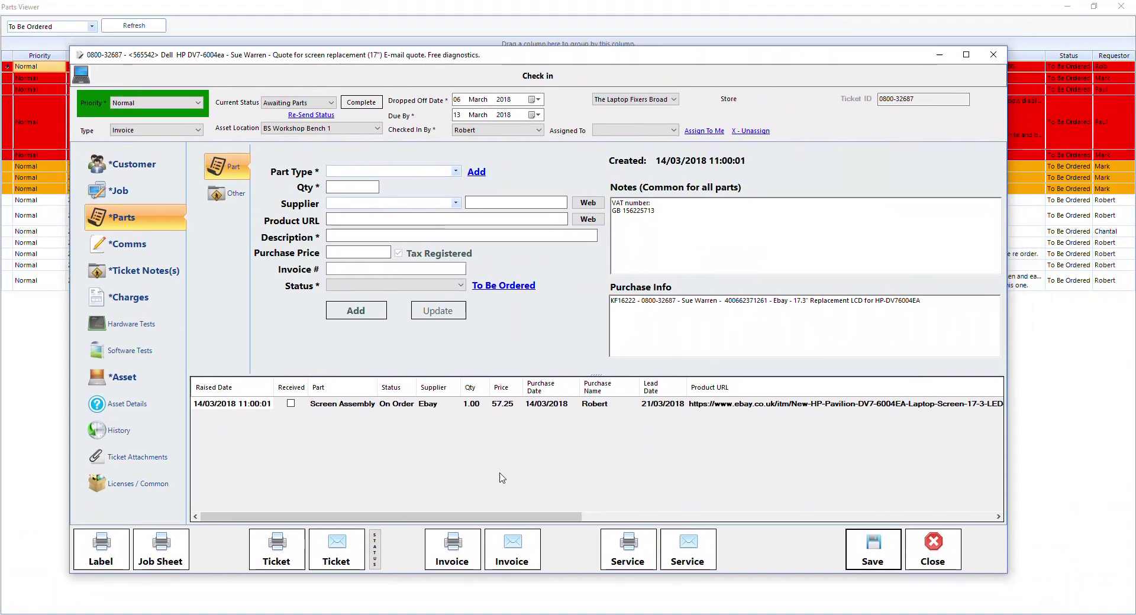
pyautogui.click(370, 409)
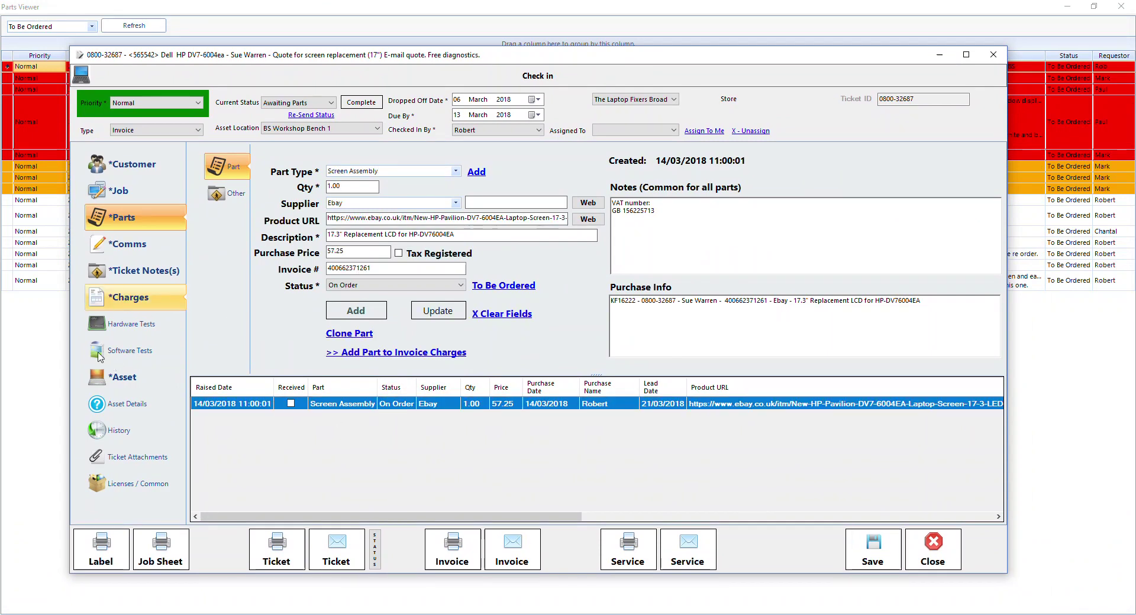
pyautogui.click(127, 302)
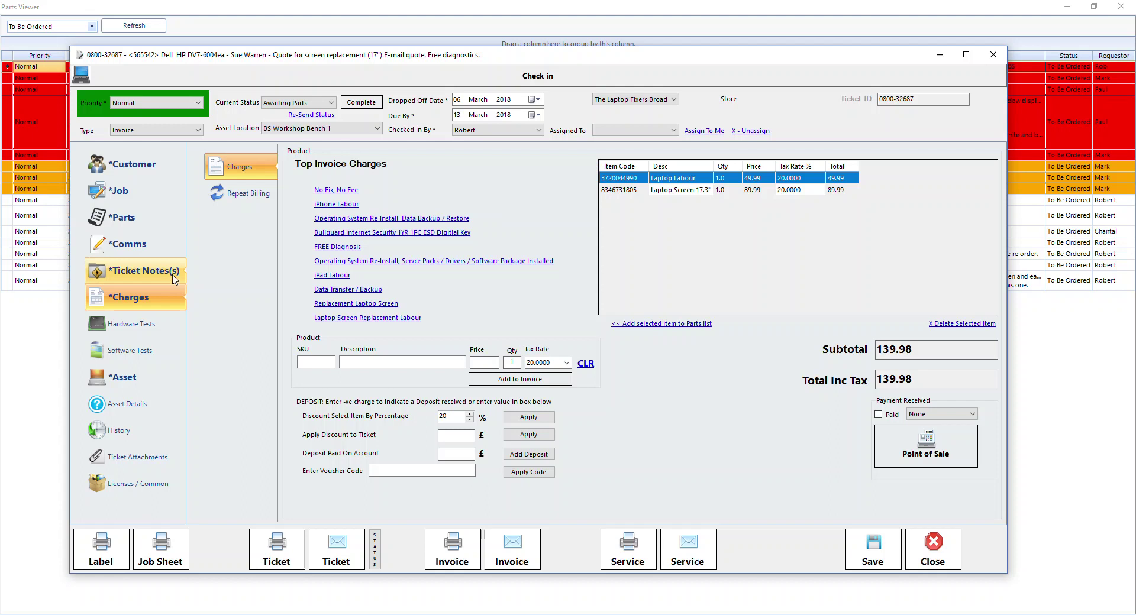
pyautogui.click(142, 270)
pyautogui.click(144, 254)
pyautogui.click(139, 220)
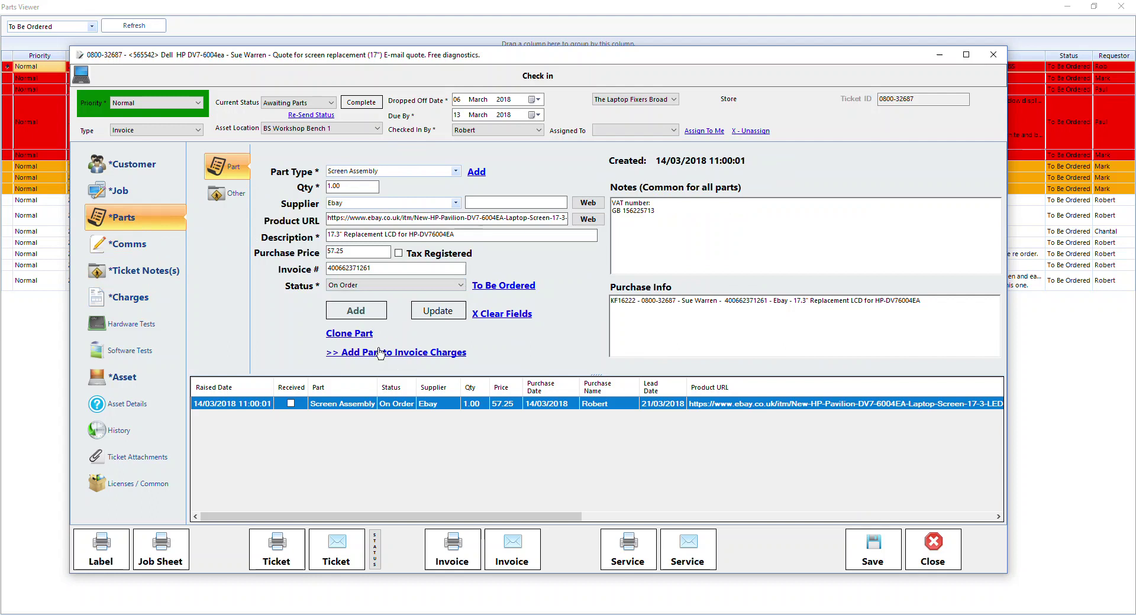
# Step: Check the Screen Assembly part's retail price in its other details and return to the main part details
pyautogui.click(301, 253)
pyautogui.click(228, 193)
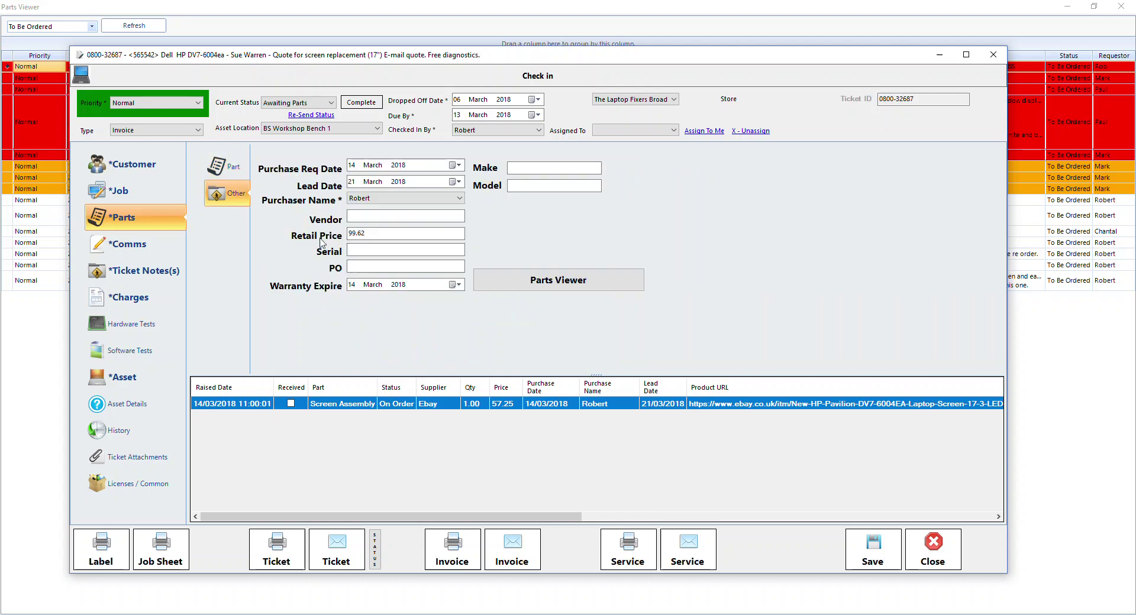
pyautogui.doubleClick(377, 235)
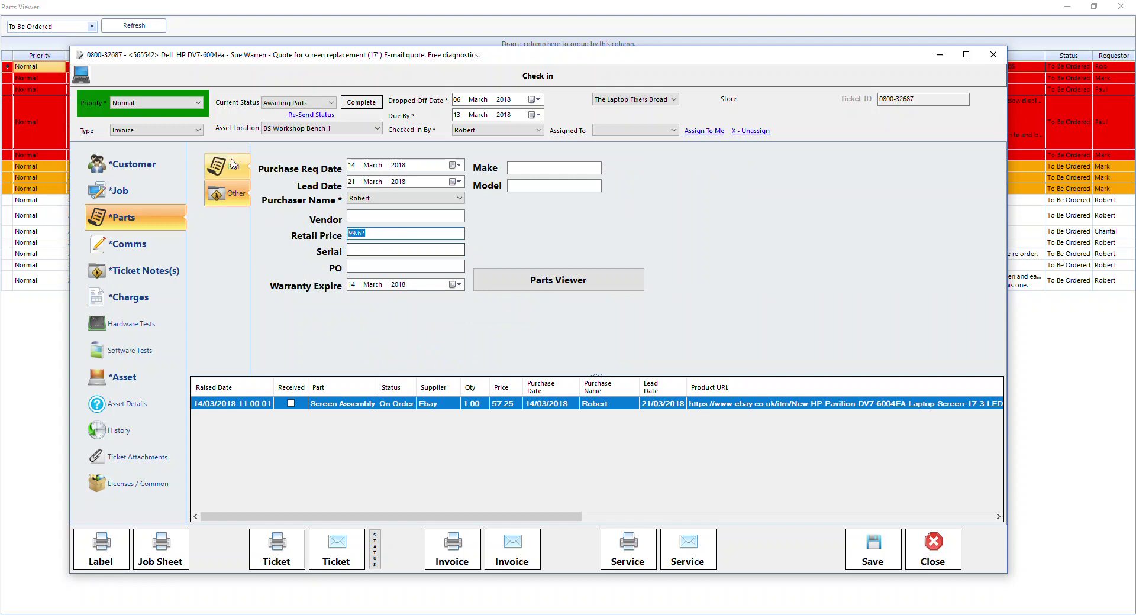
pyautogui.click(232, 170)
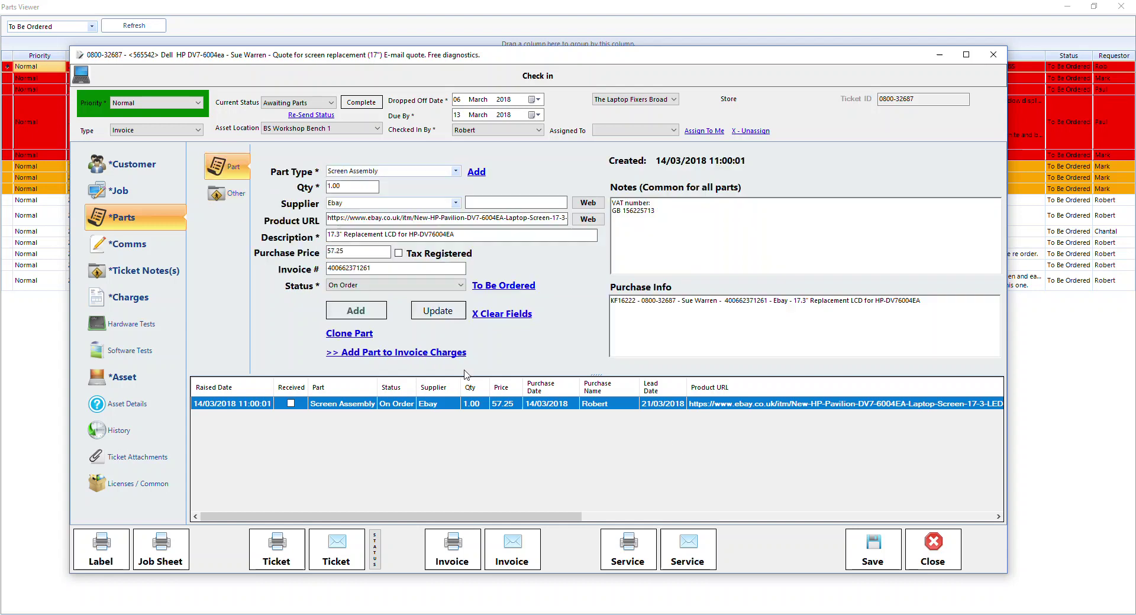
# Step: Add the Screen Assembly part to the invoice charges and compare its price with the Laptop Screen 17.3" charge
pyautogui.click(401, 353)
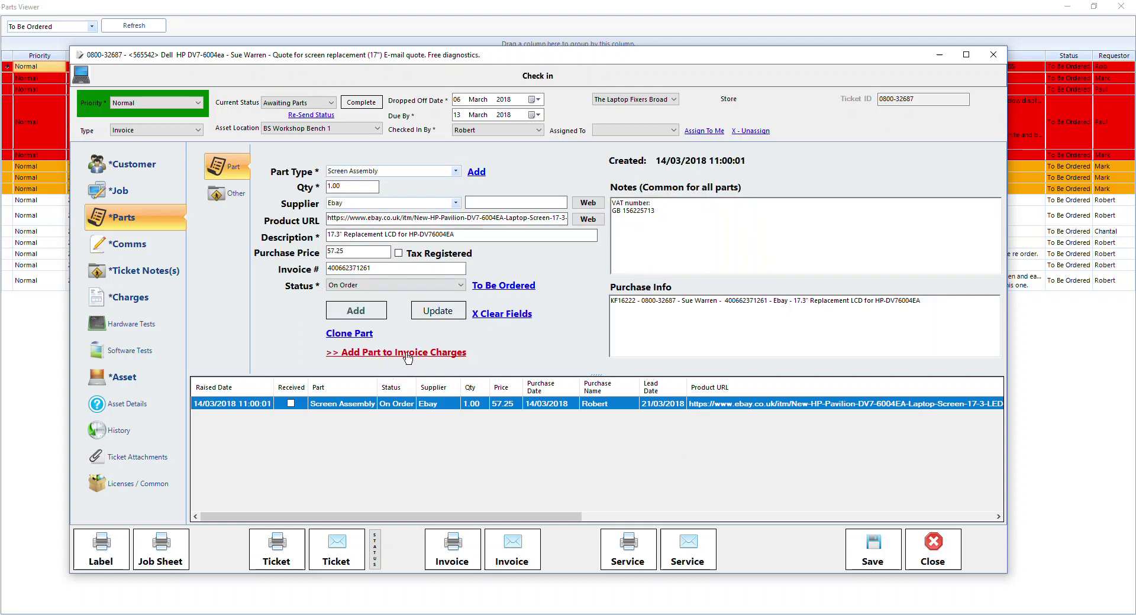
pyautogui.click(132, 301)
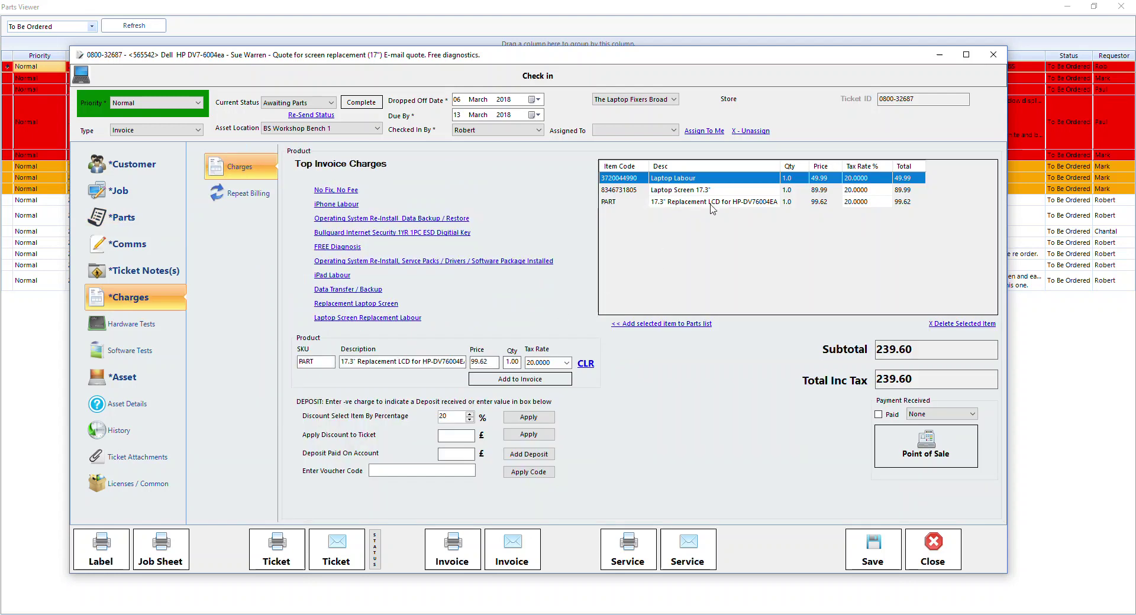
pyautogui.click(826, 202)
pyautogui.click(825, 191)
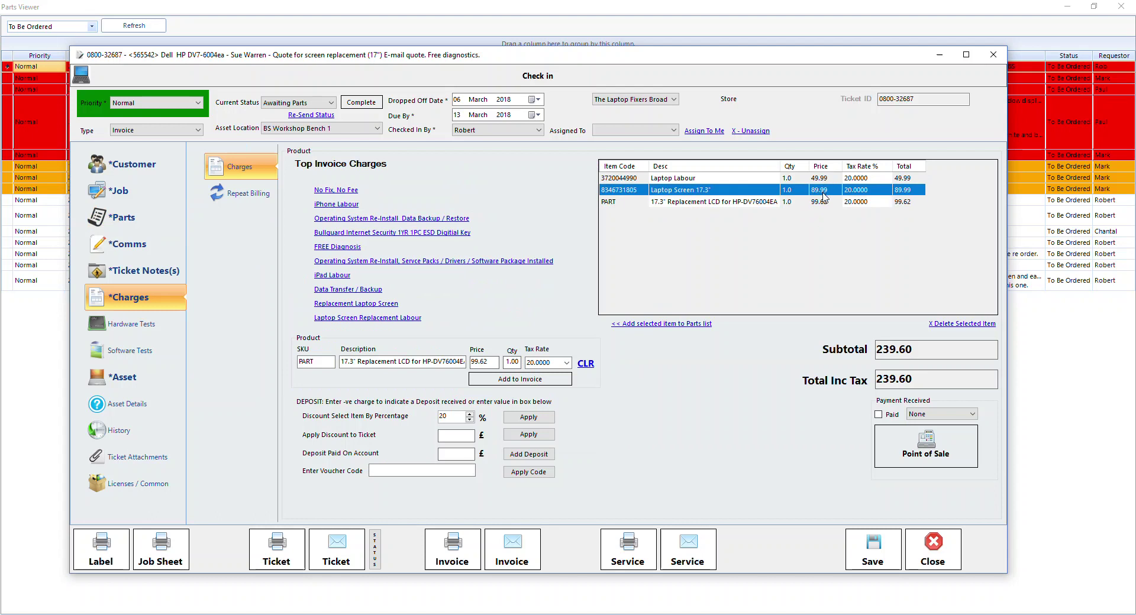
# Step: Delete the added 17.3" Replacement LCD line from the invoice charges
pyautogui.click(706, 204)
pyautogui.press('Delete')
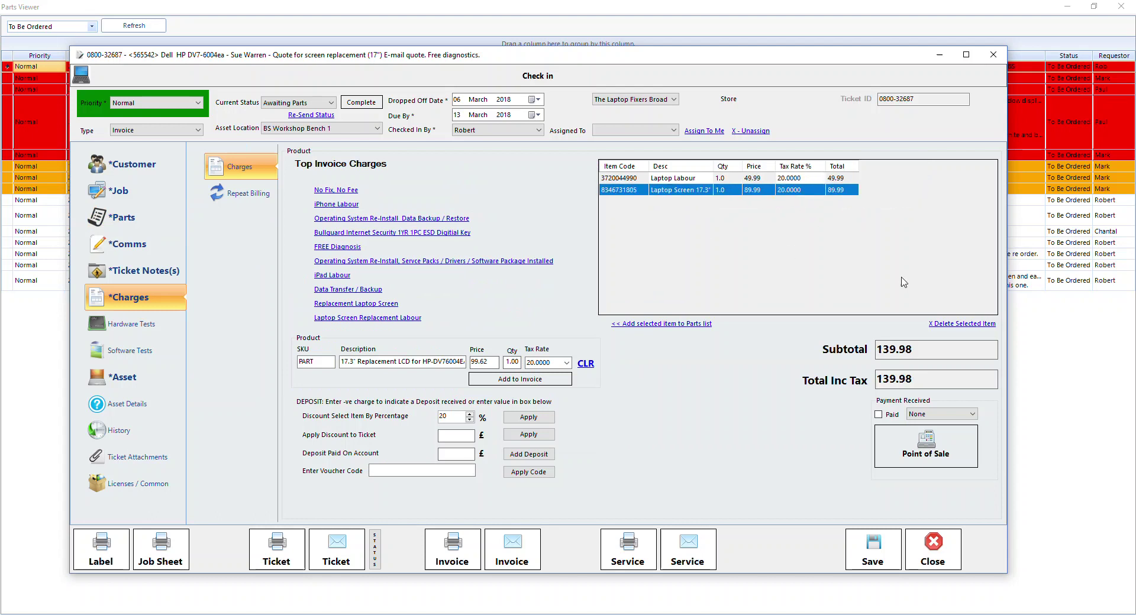
# Step: Transfer the Laptop Screen 17.3" charge to the parts form as a new part and clear its description
pyautogui.click(687, 179)
pyautogui.click(688, 190)
pyautogui.click(682, 325)
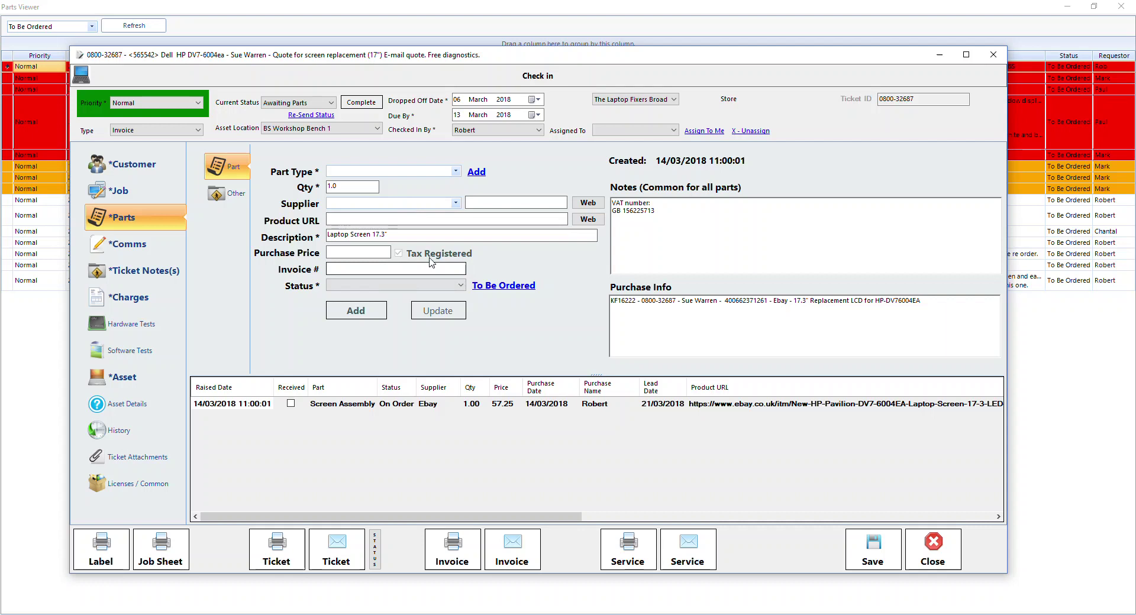
pyautogui.click(357, 235)
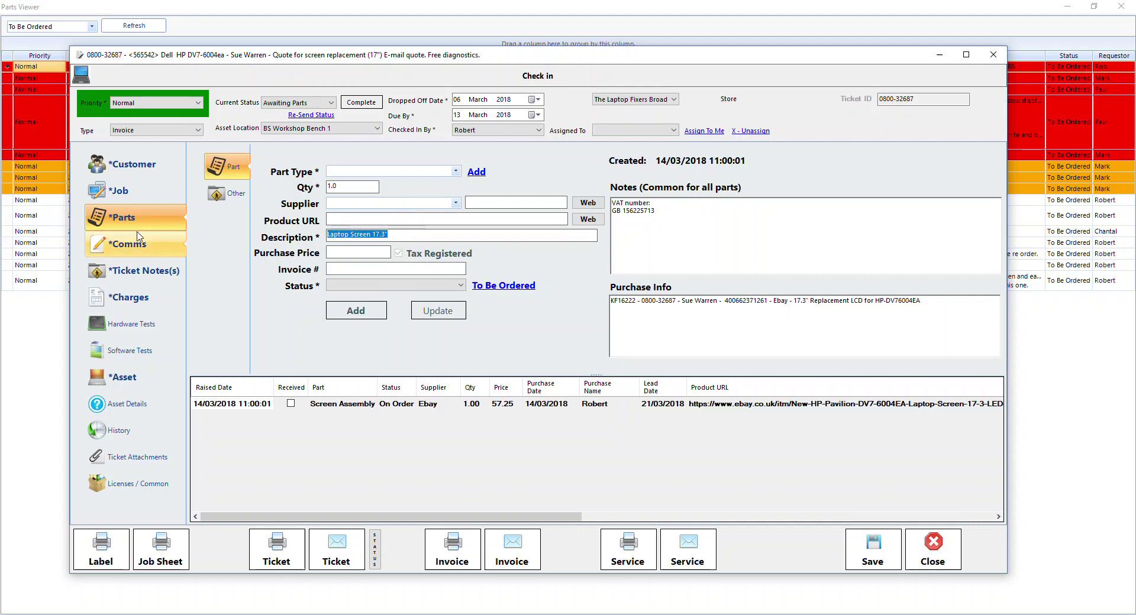
pyautogui.press('Delete')
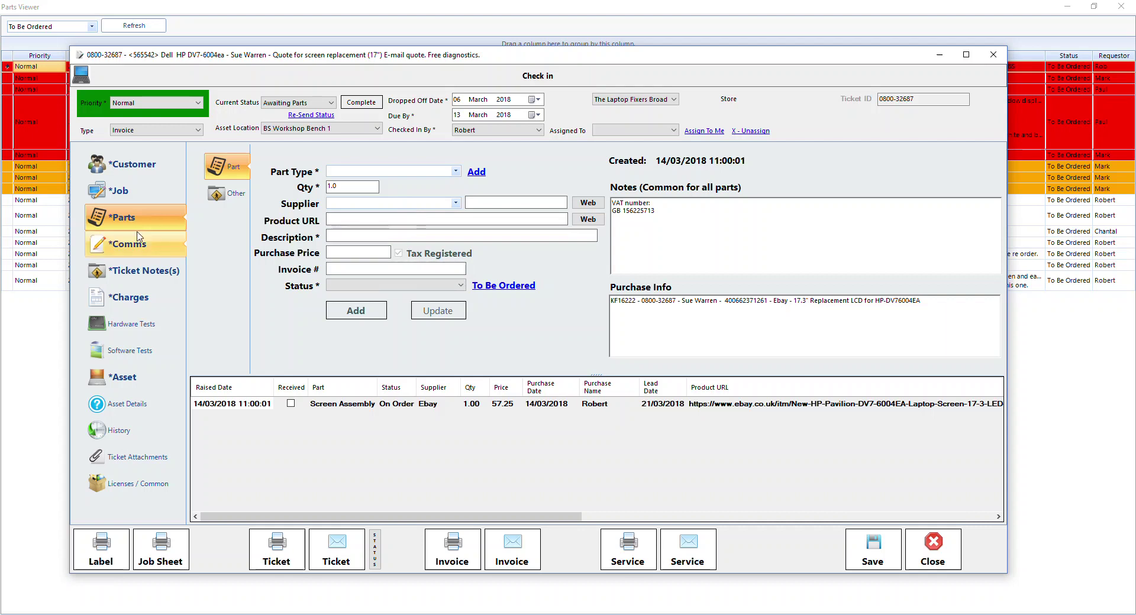
# Step: Save the ticket and close it
pyautogui.click(863, 562)
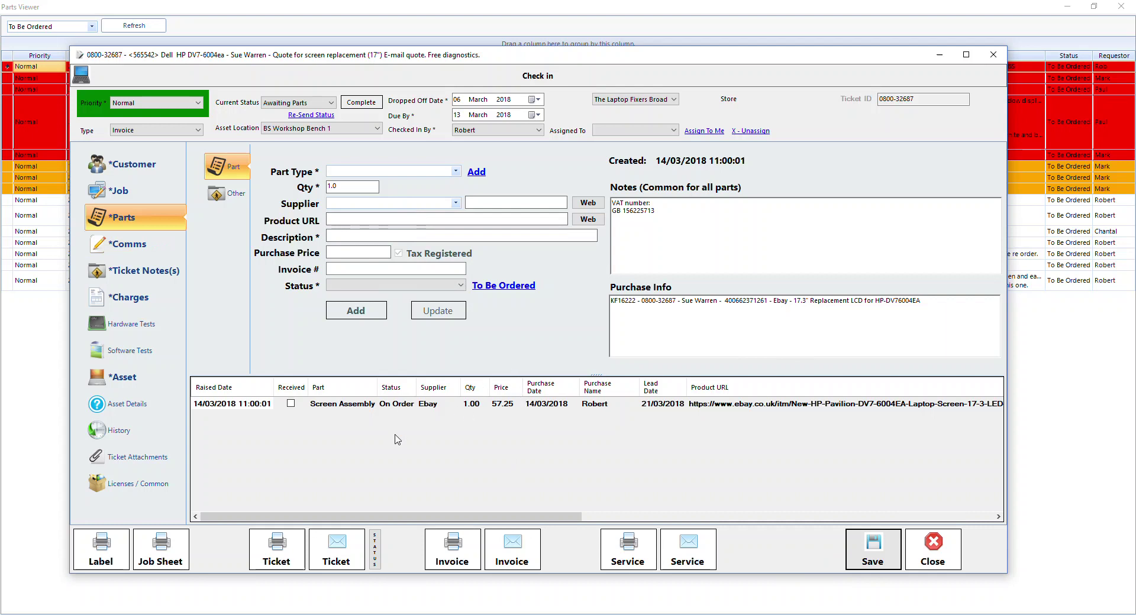
pyautogui.click(935, 559)
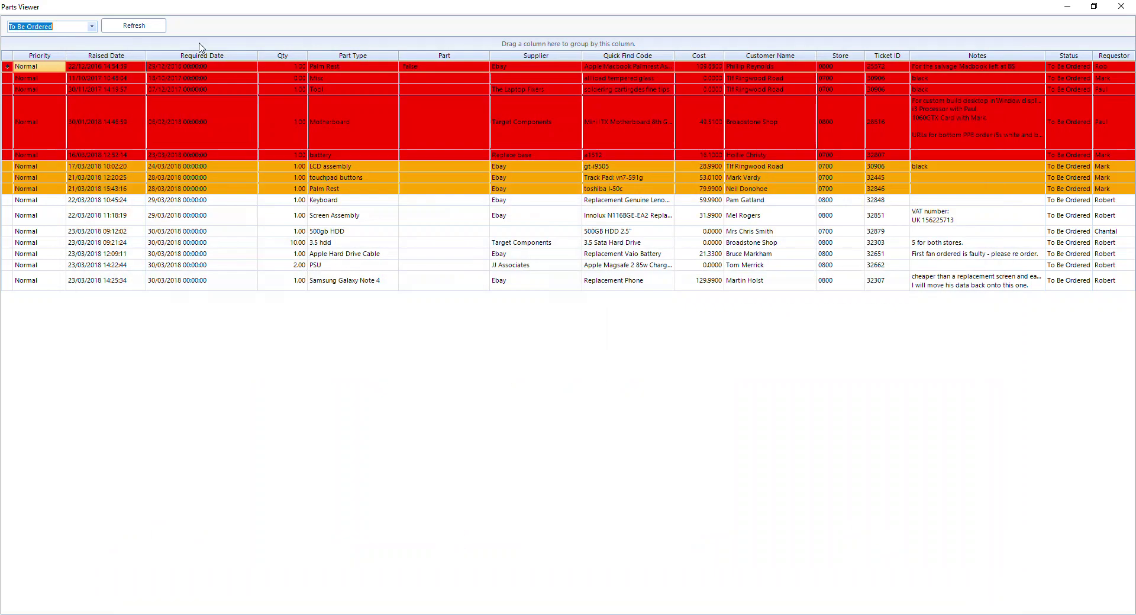
# Step: Filter the Parts Viewer to parts with the status On Order
pyautogui.click(92, 26)
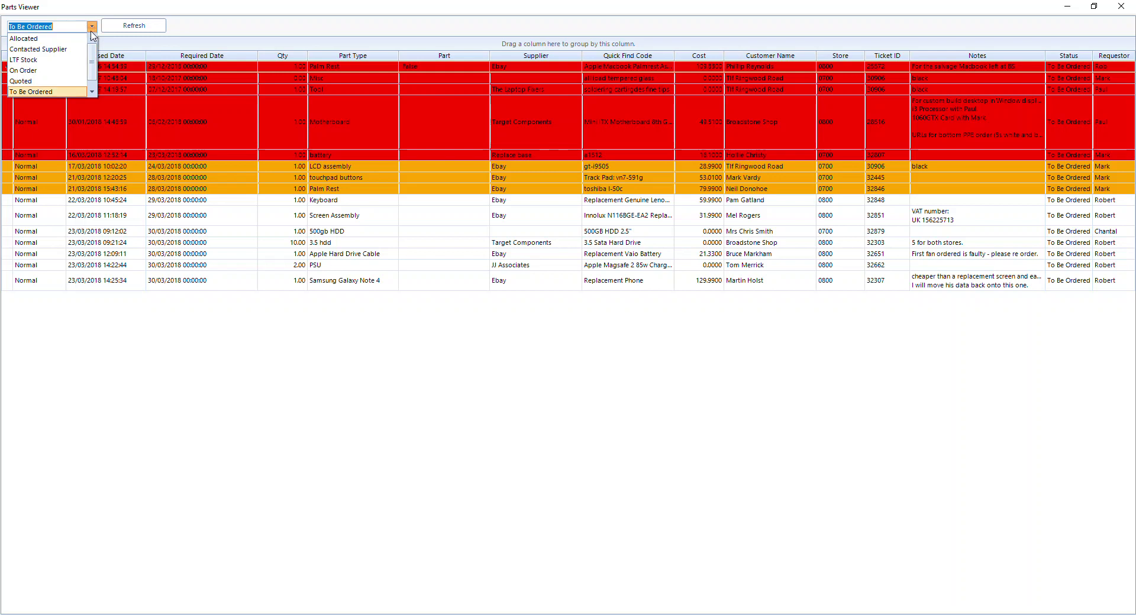
pyautogui.scroll(-1, 95, 68)
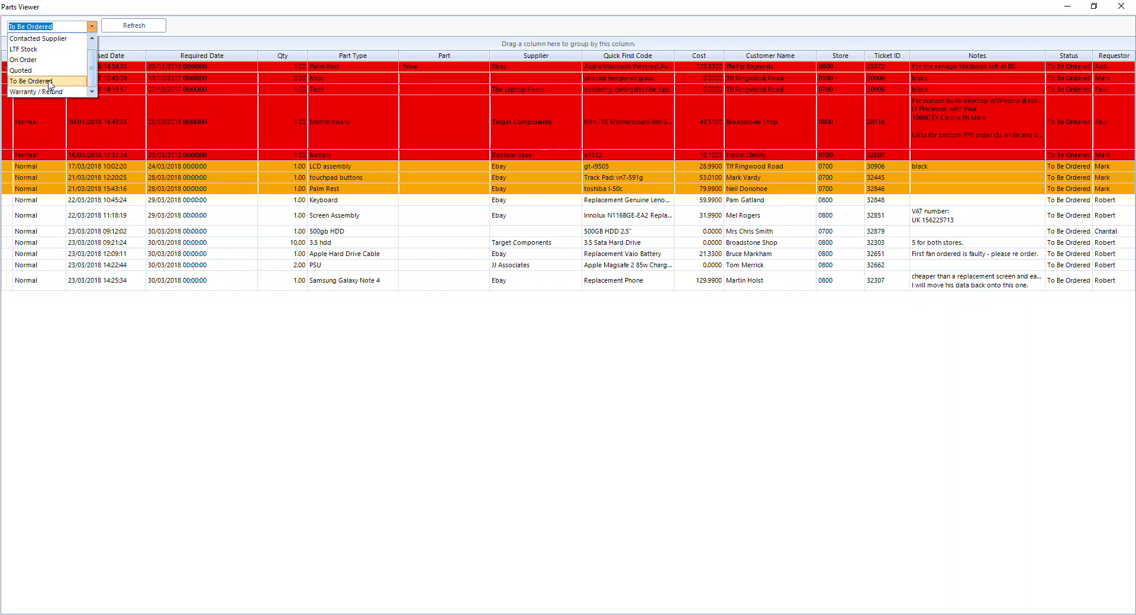
pyautogui.click(363, 140)
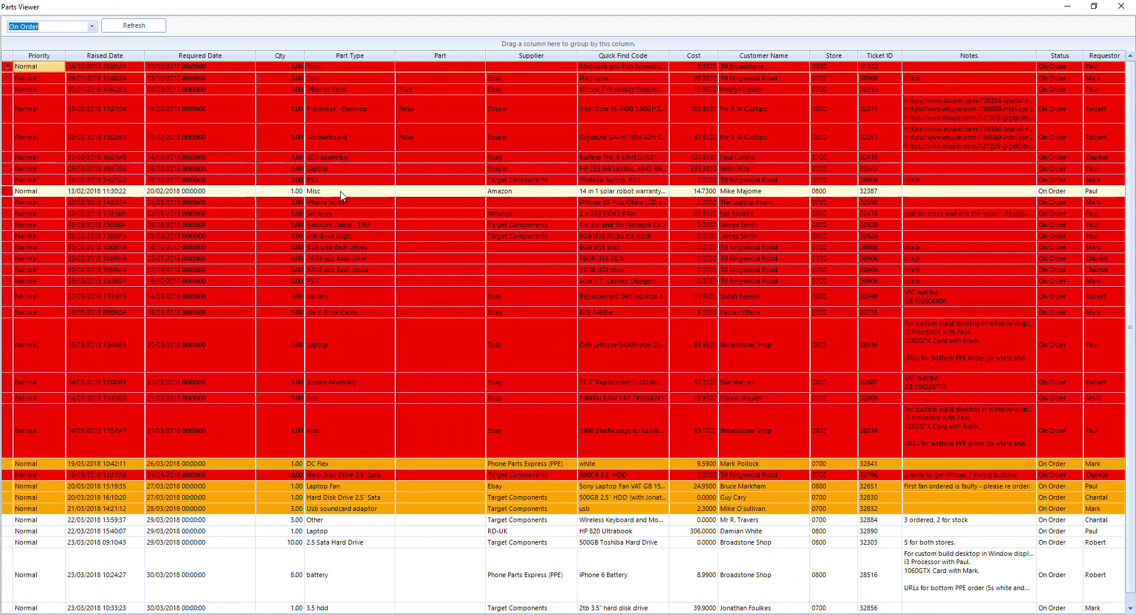
# Step: Open the ticket of the 17.3" Replacement LCD part, try the status Allocated, and close the ticket without updating the part
pyautogui.click(610, 382)
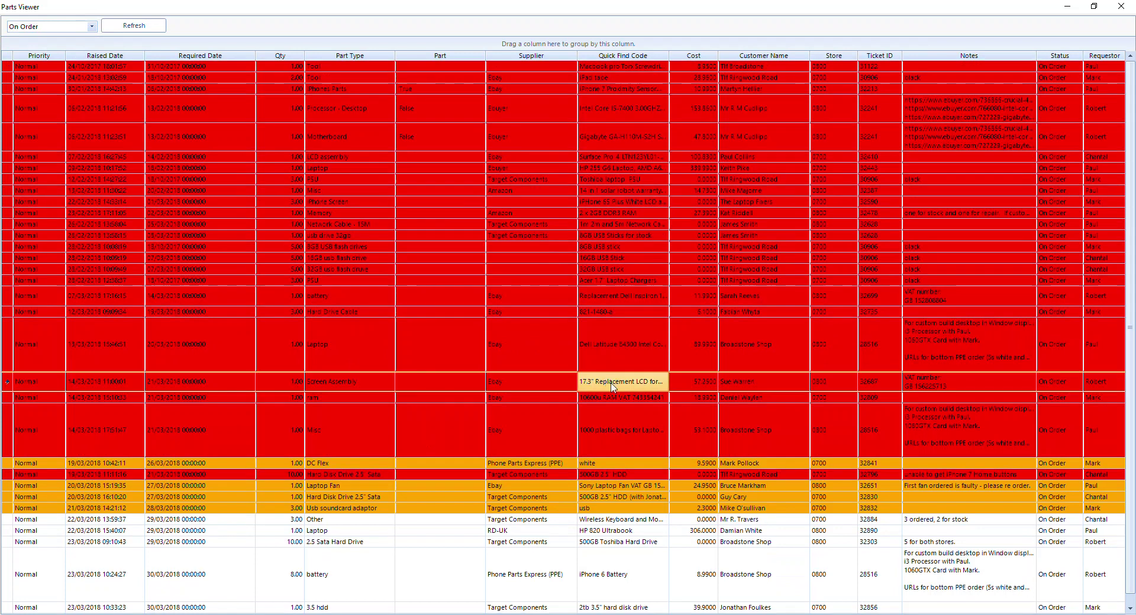
pyautogui.doubleClick(613, 388)
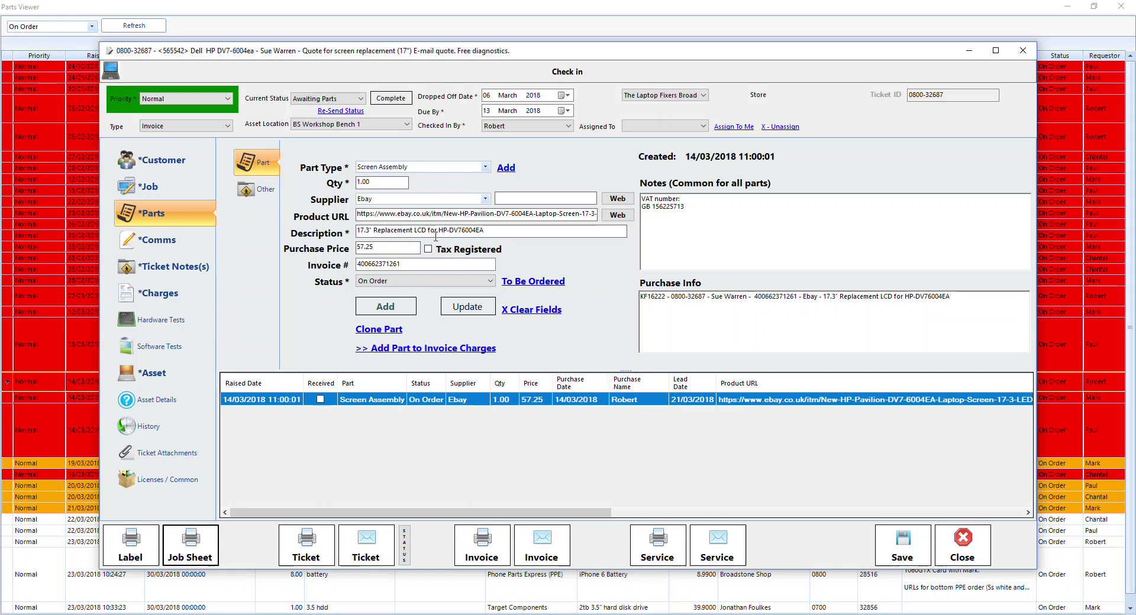
pyautogui.click(393, 281)
pyautogui.click(395, 299)
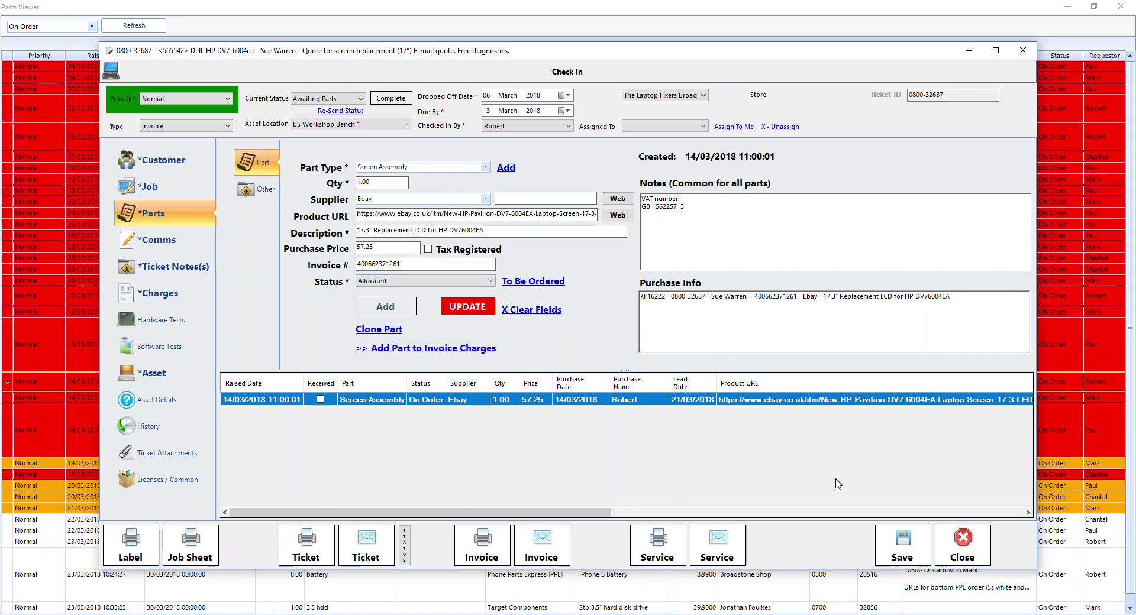
pyautogui.click(968, 552)
pyautogui.click(561, 325)
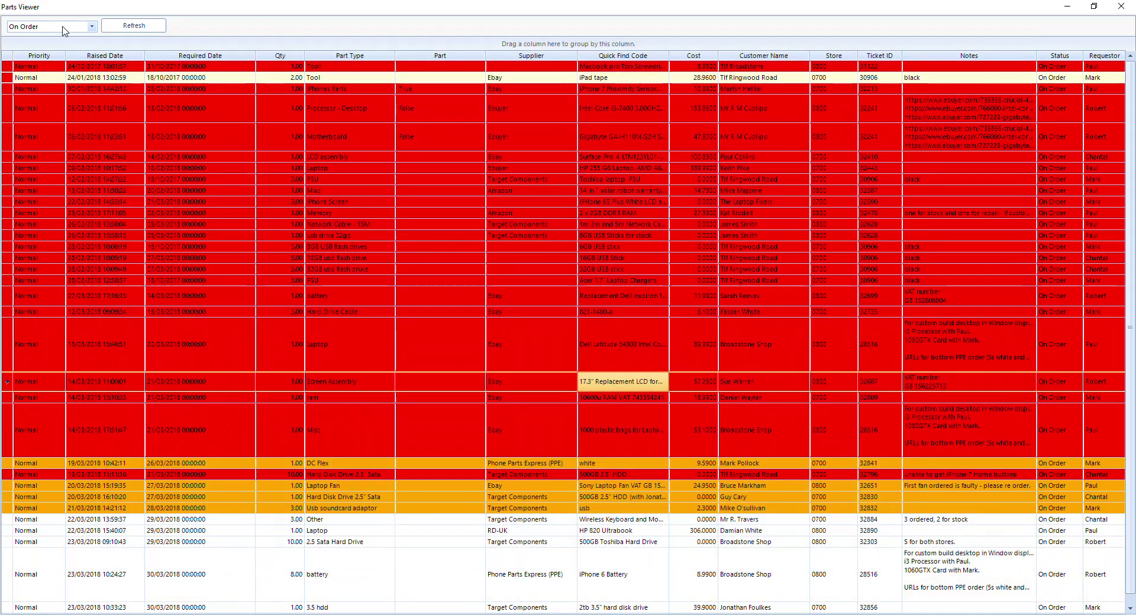
pyautogui.click(63, 27)
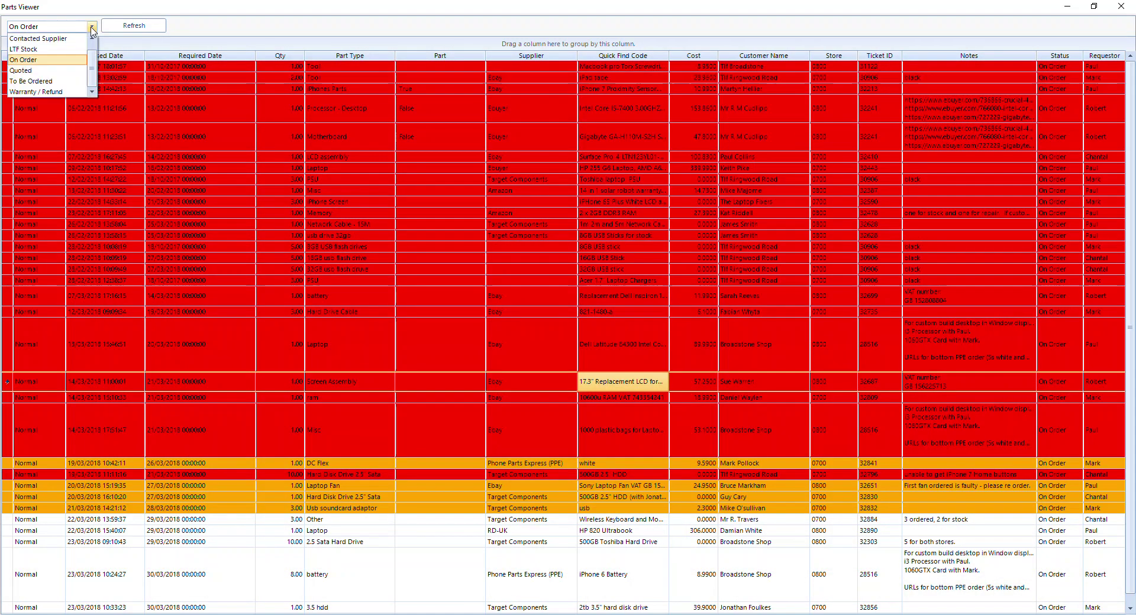
pyautogui.click(92, 38)
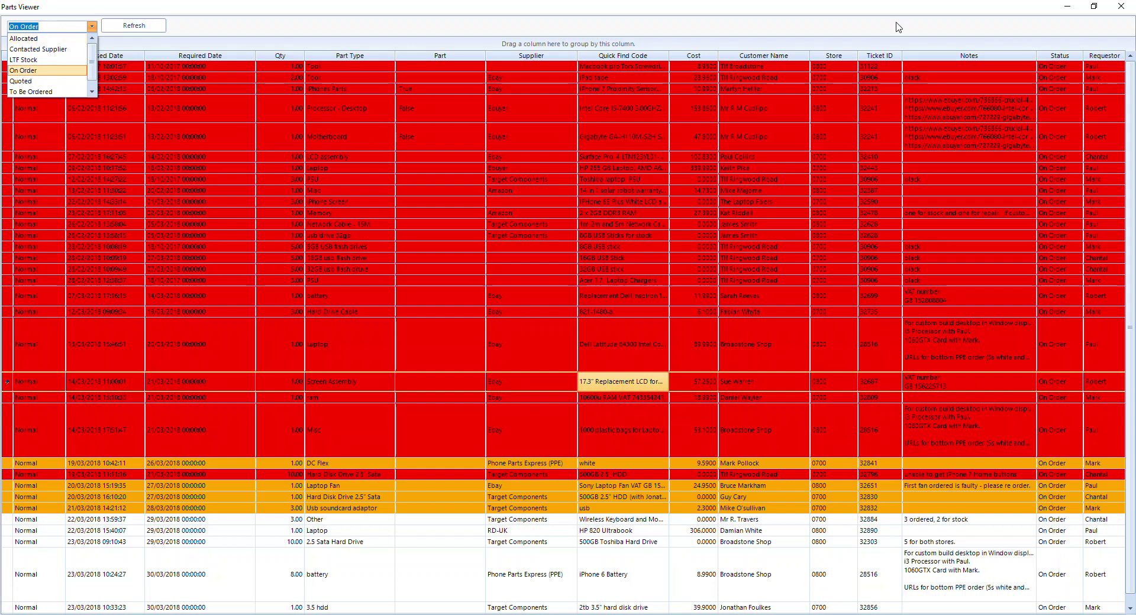
pyautogui.click(894, 4)
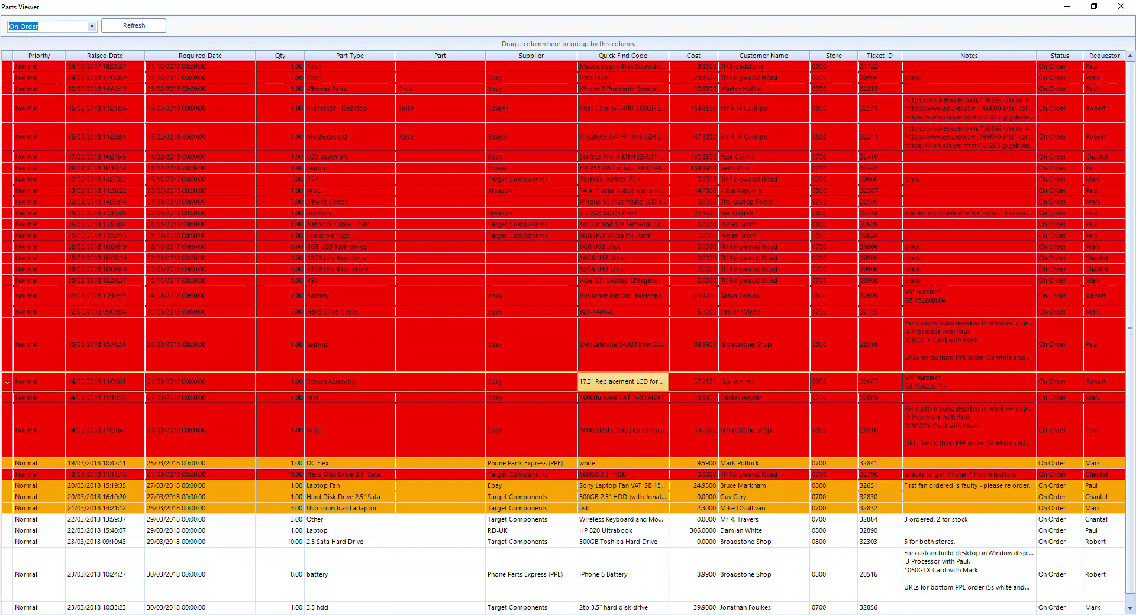